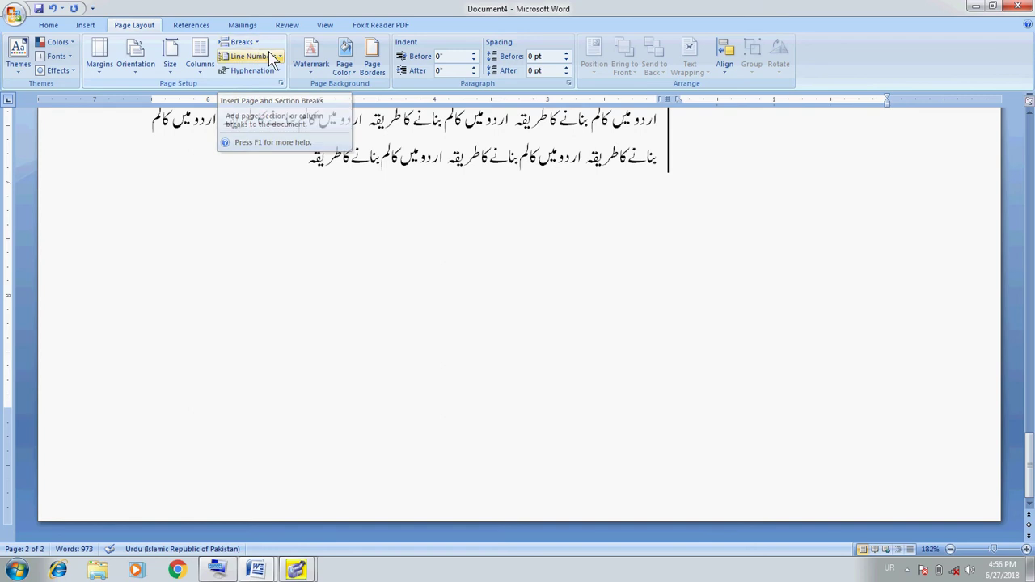
# - Number the lines of the Urdu text, then close the three-column document without saving
pyautogui.click(279, 58)
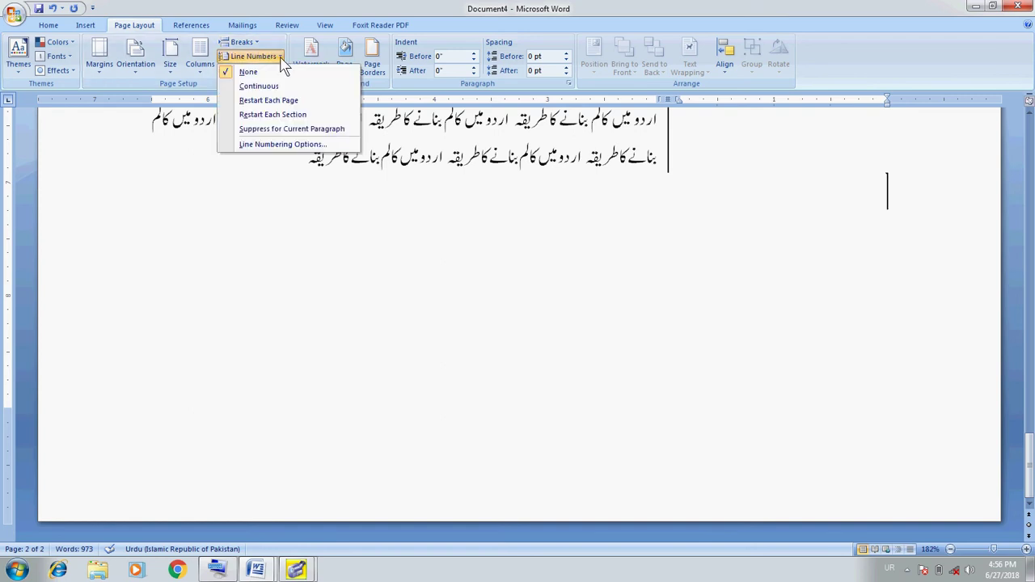
pyautogui.click(267, 86)
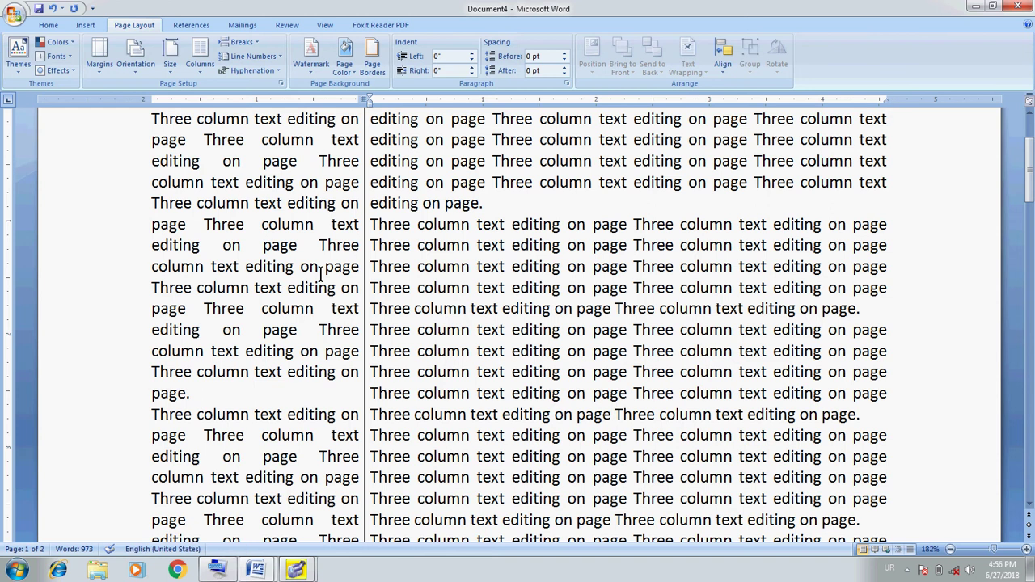
pyautogui.hotkey('alt', 'F4')
pyautogui.press('Tab')
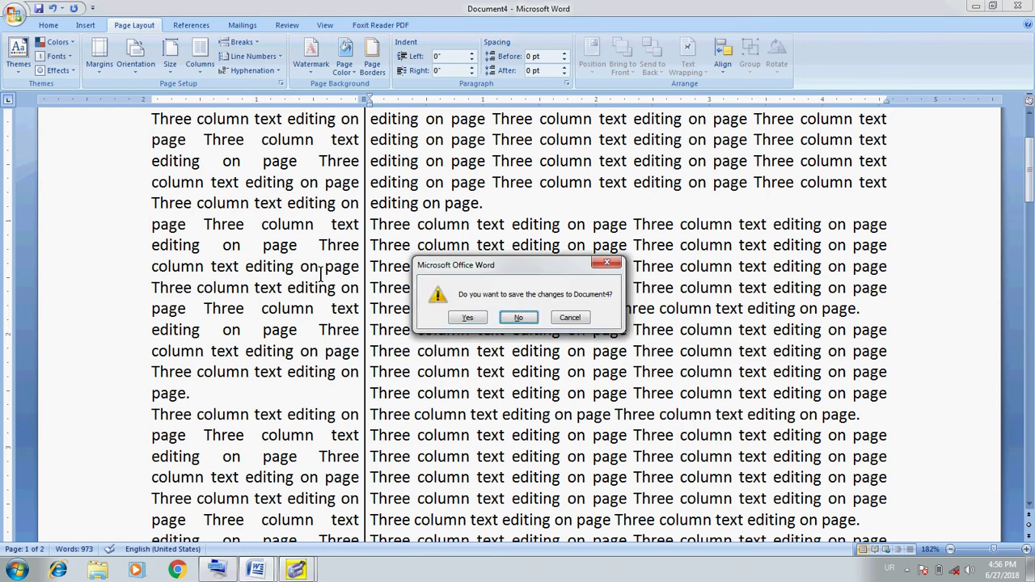
pyautogui.press('Return')
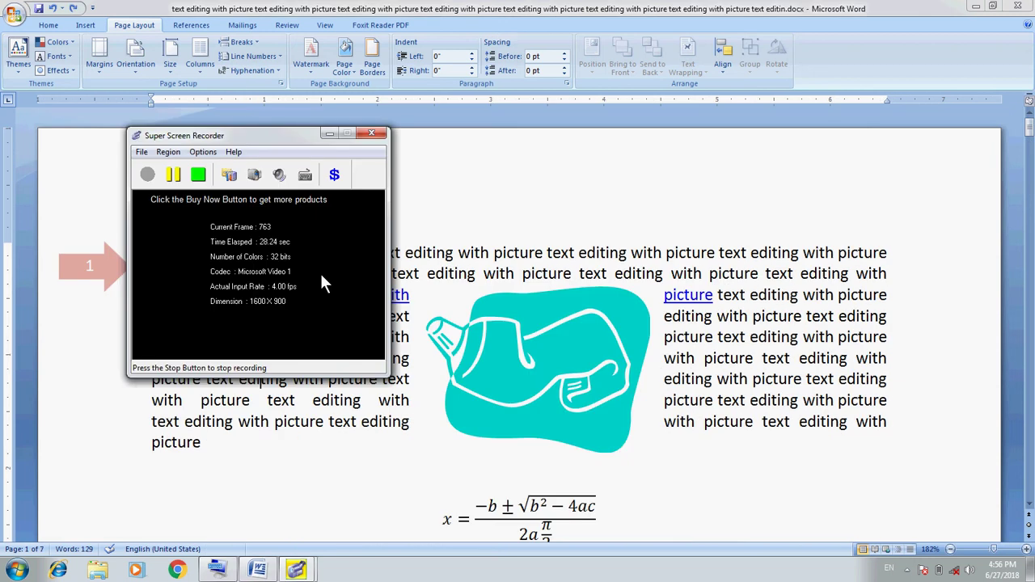
pyautogui.click(330, 134)
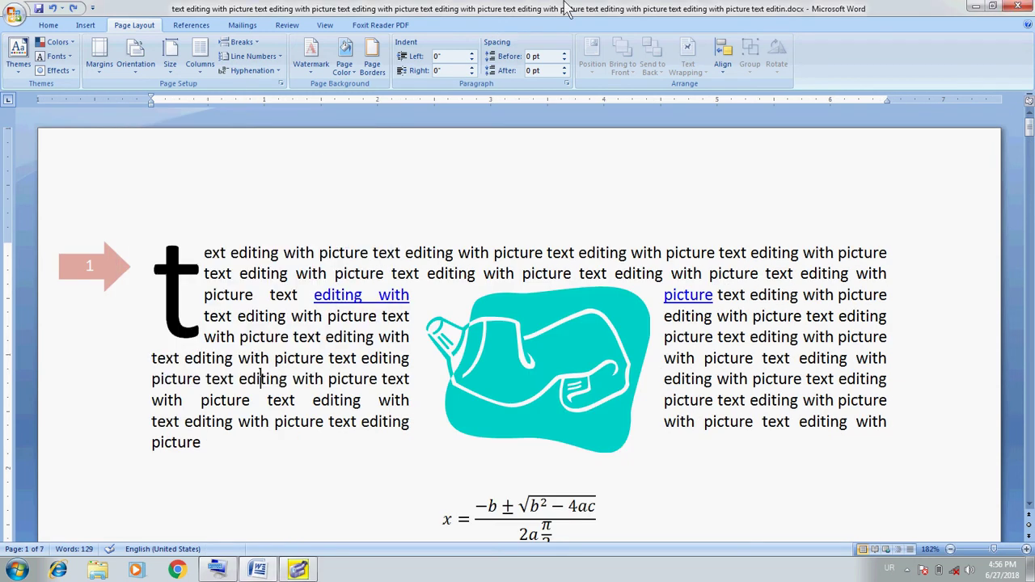
# - Close the drop-cap document without saving and start a new blank document
pyautogui.hotkey('alt', 'F4')
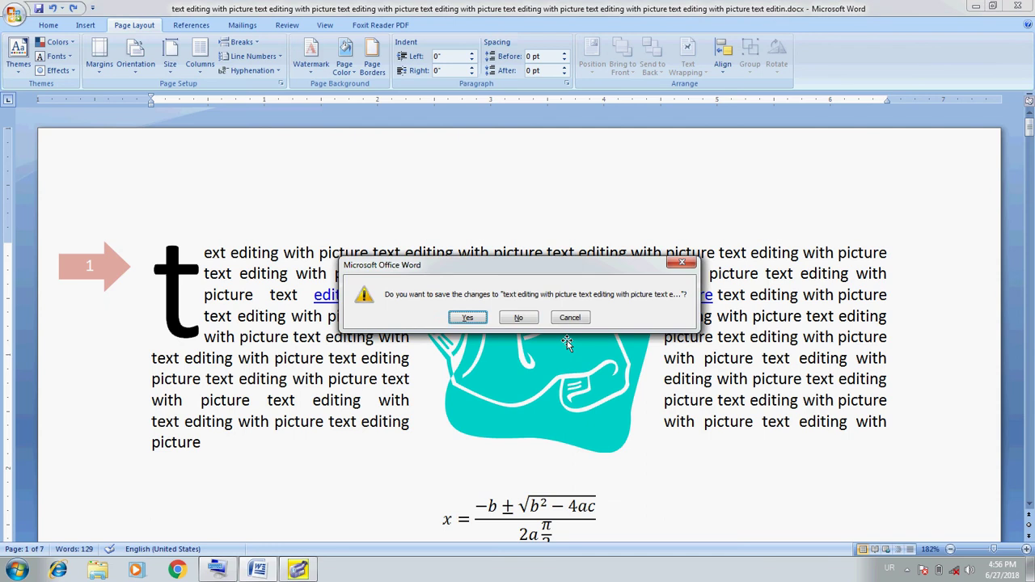
pyautogui.press('Tab')
pyautogui.press('Return')
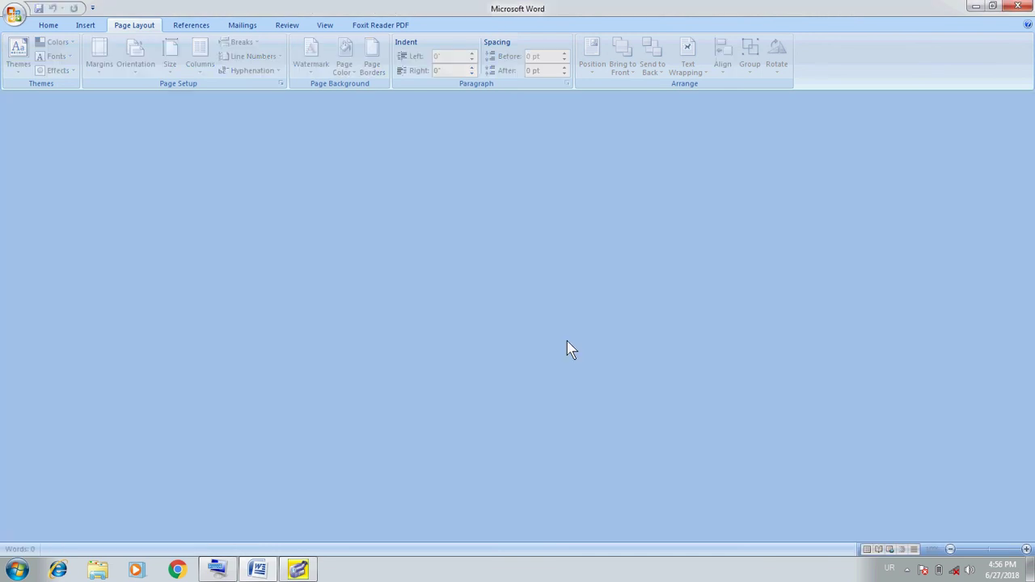
pyautogui.hotkey('ctrl', 'n')
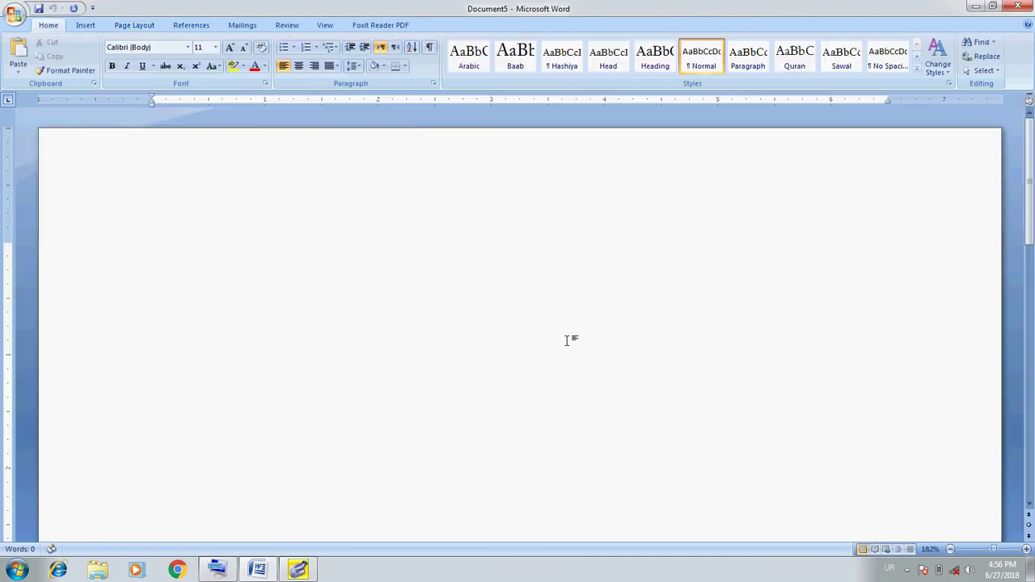
# - Turn on continuous line numbering for the document
pyautogui.click(131, 25)
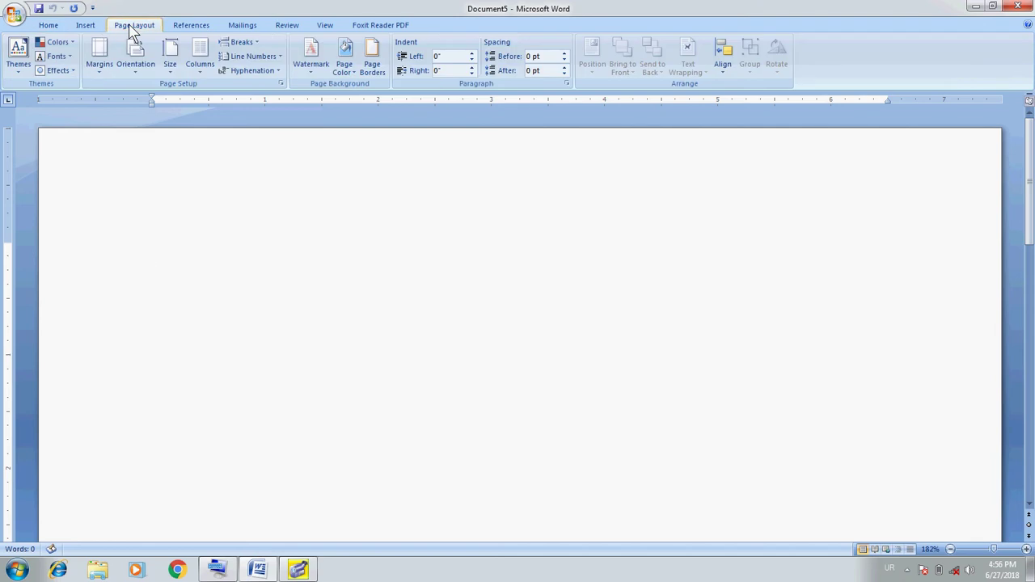
pyautogui.click(271, 56)
pyautogui.click(271, 88)
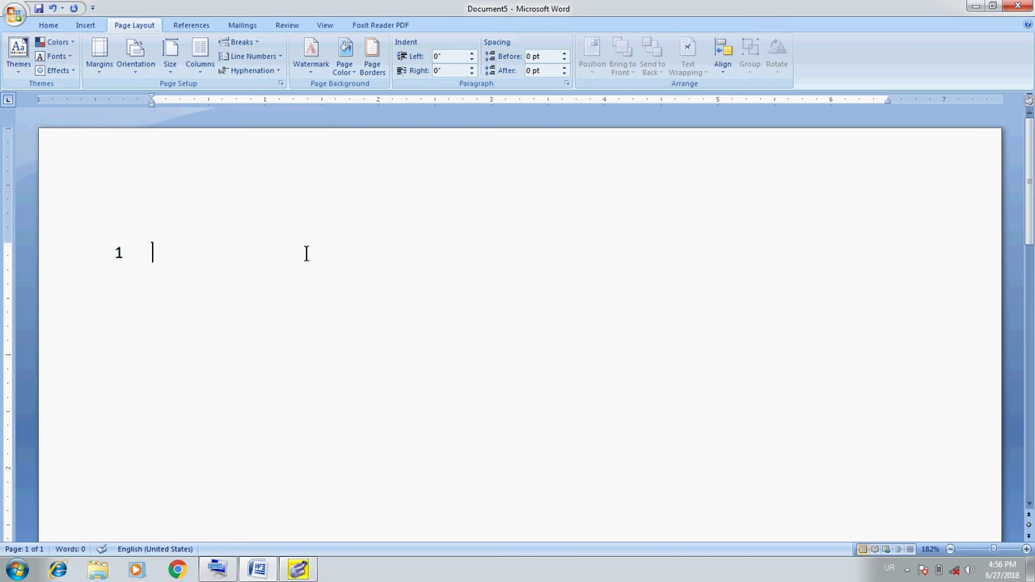
# - Type 'Text editing with line numbers' in English and paste copies of it to fill three numbered lines
pyautogui.write('علا')
pyautogui.press('BackSpace')
pyautogui.press('BackSpace')
pyautogui.press('BackSpace')
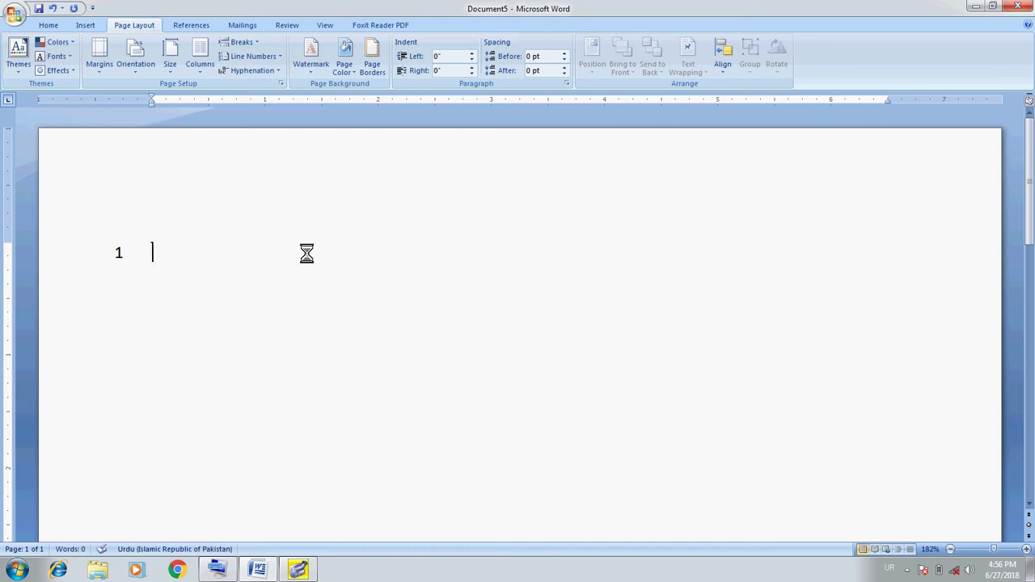
pyautogui.hotkey('alt', 'shift')
pyautogui.write('Text e')
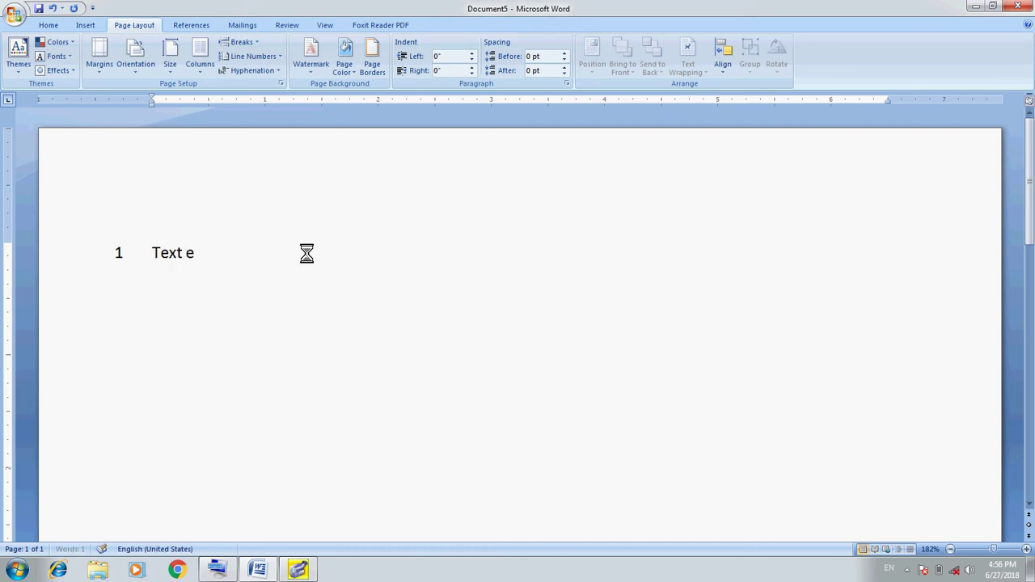
pyautogui.write('diting with')
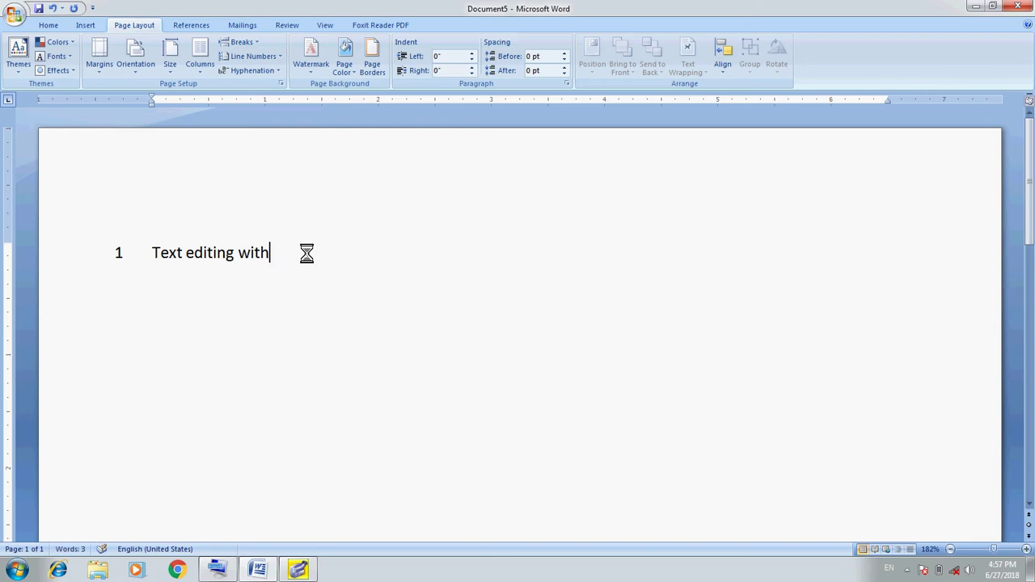
pyautogui.write(' line')
pyautogui.write(' numbers')
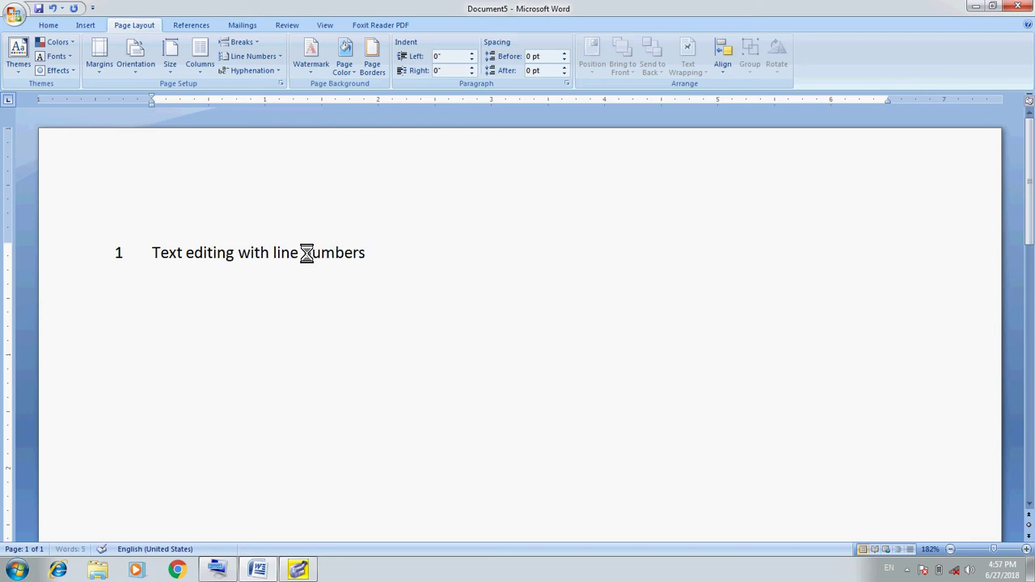
pyautogui.press('Home')
pyautogui.hotkey('shift', 'End')
pyautogui.hotkey('ctrl', 'c')
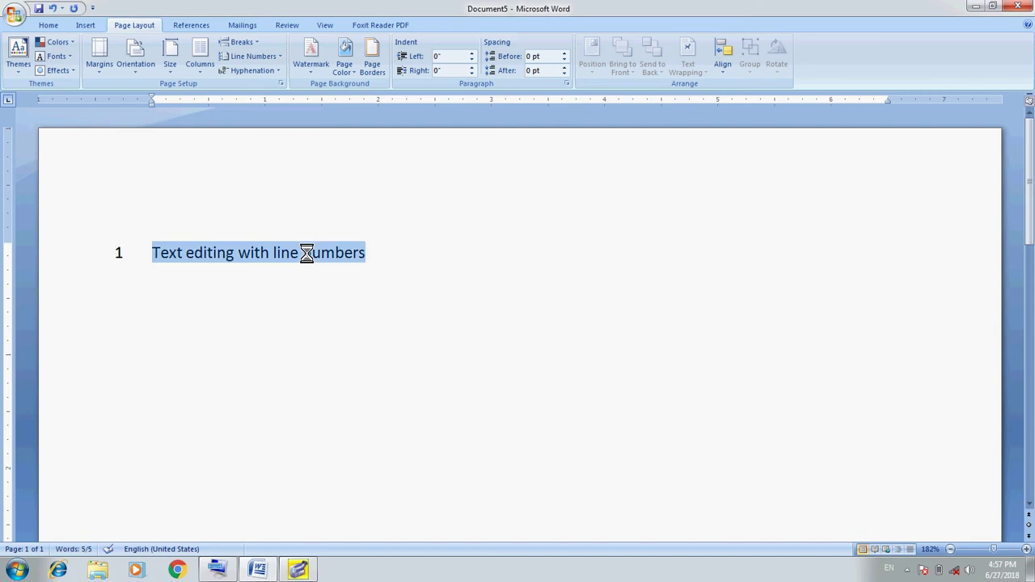
pyautogui.press('End')
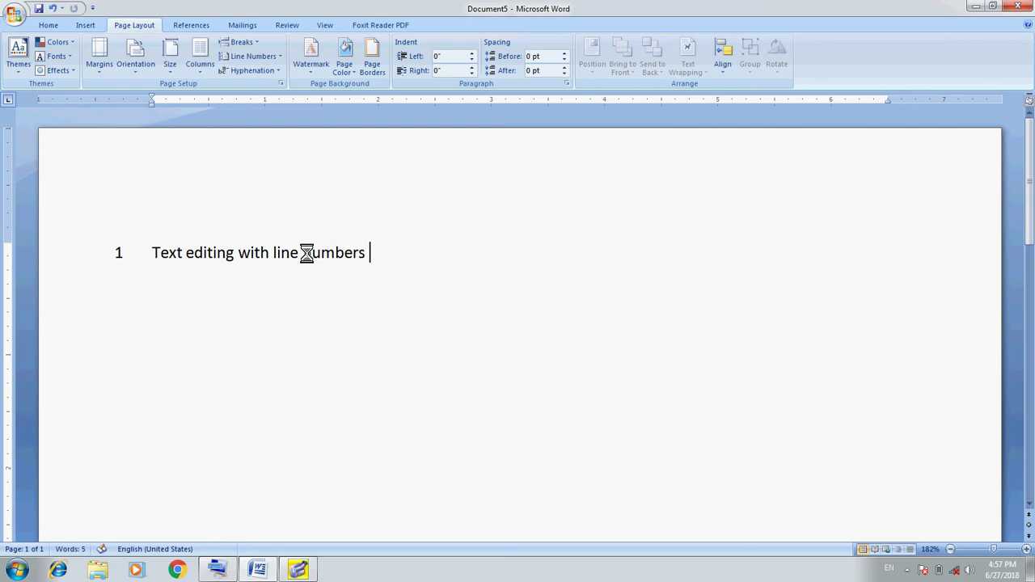
pyautogui.hotkey('ctrl', 'v')
pyautogui.hotkey('ctrl', 'v')
pyautogui.hotkey('ctrl', 'v')
pyautogui.hotkey('ctrl', 'v')
pyautogui.hotkey('ctrl', 'v')
pyautogui.hotkey('ctrl', 'v')
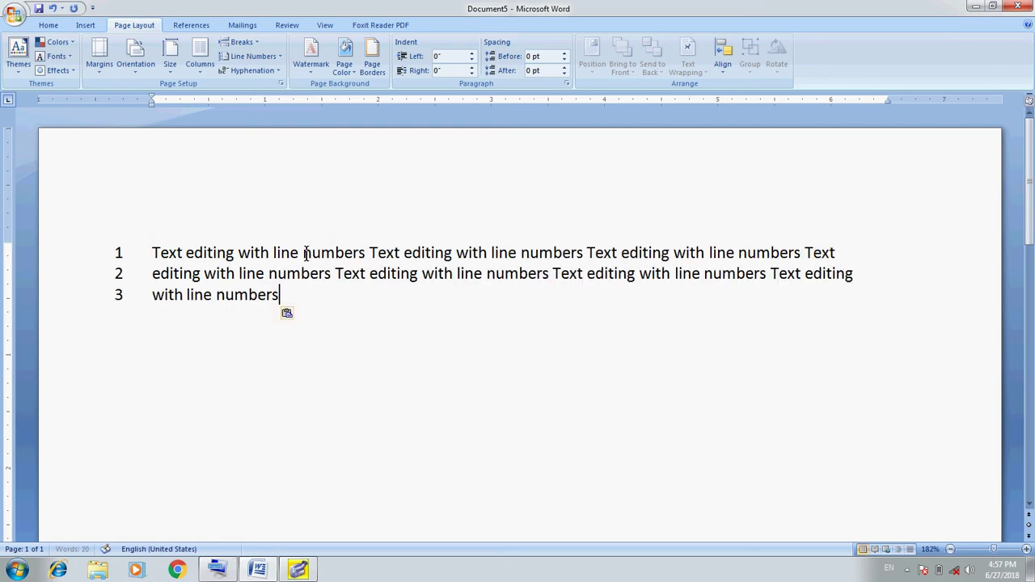
pyautogui.hotkey('ctrl', 'v')
pyautogui.hotkey('ctrl', 'v')
pyautogui.hotkey('ctrl', 'v')
pyautogui.hotkey('ctrl', 'v')
pyautogui.hotkey('ctrl', 'v')
pyautogui.hotkey('ctrl', 'v')
pyautogui.hotkey('ctrl', 'v')
pyautogui.hotkey('ctrl', 'v')
pyautogui.hotkey('ctrl', 'v')
pyautogui.hotkey('ctrl', 'v')
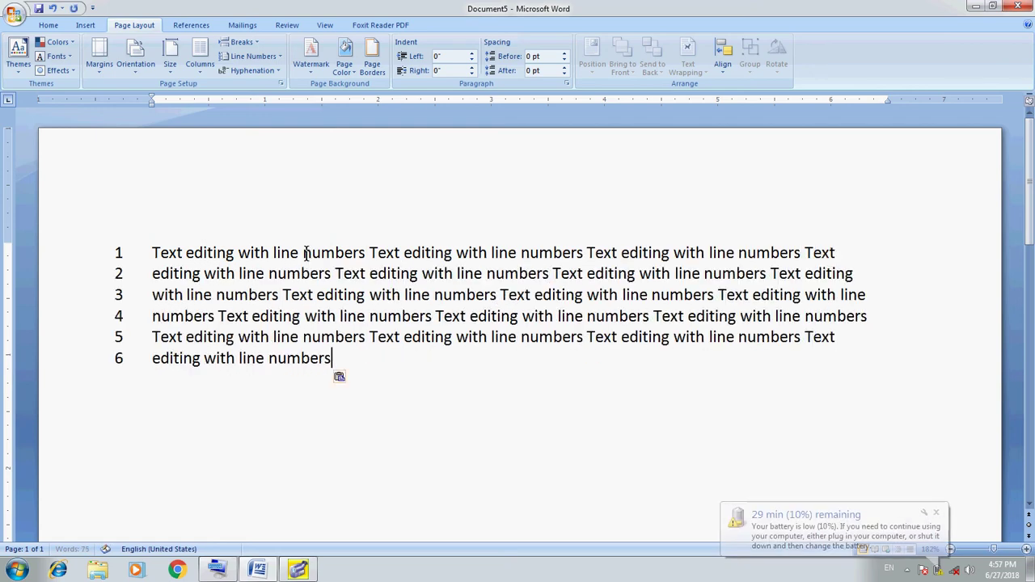
# - Justify the repeated-sentence paragraph with Ctrl+J so its numbered lines reach both margins
pyautogui.hotkey('ctrl', 'j')
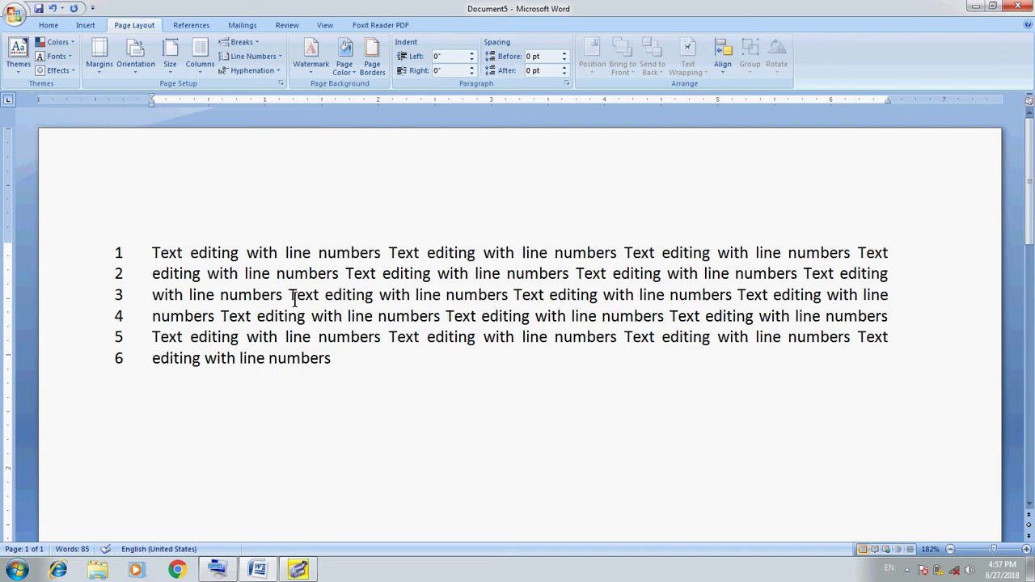
# - Go to Page Layout and show the Line Numbers menu for the six-line paragraph
pyautogui.click(85, 26)
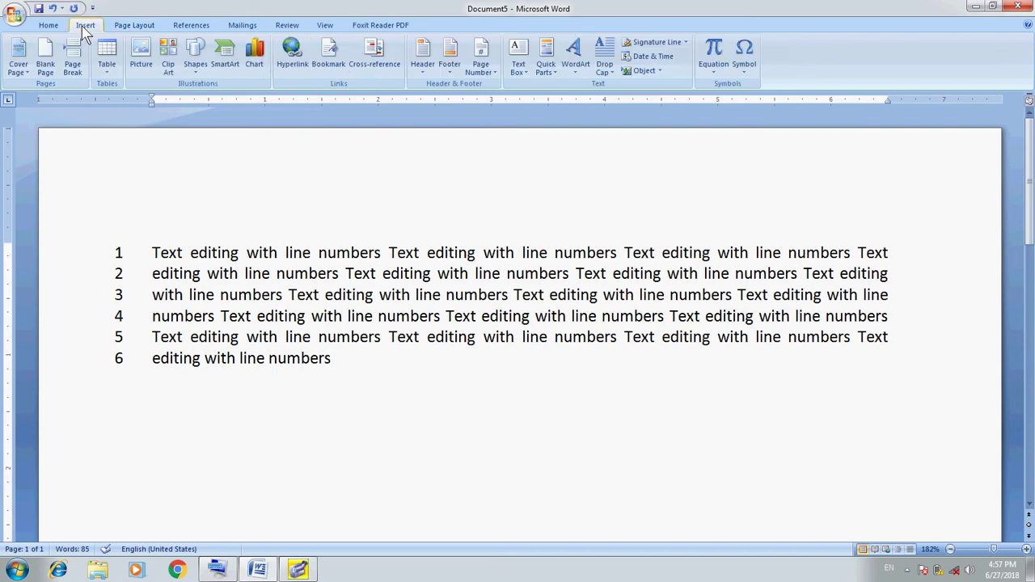
pyautogui.click(48, 25)
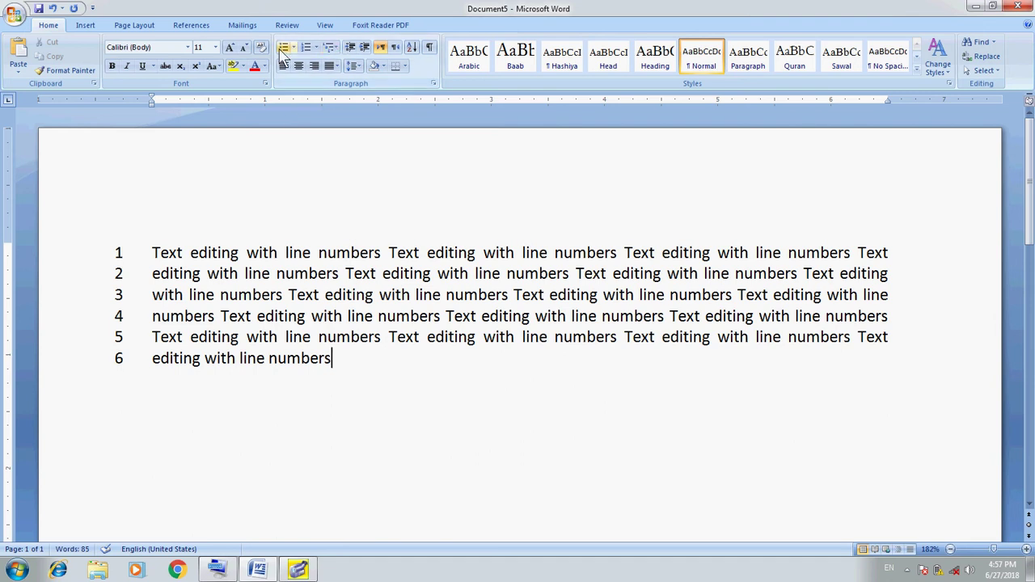
pyautogui.click(138, 25)
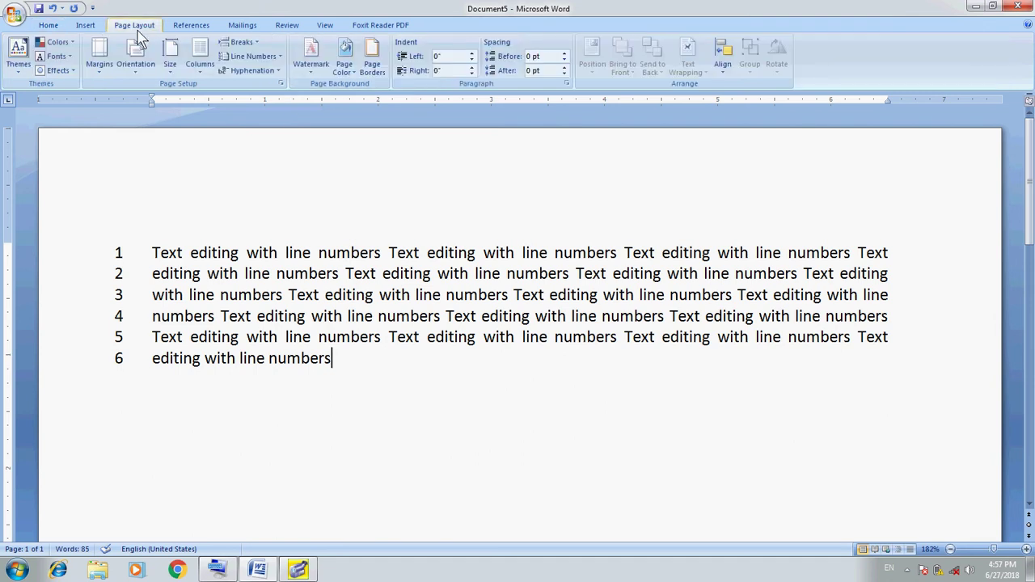
pyautogui.click(278, 58)
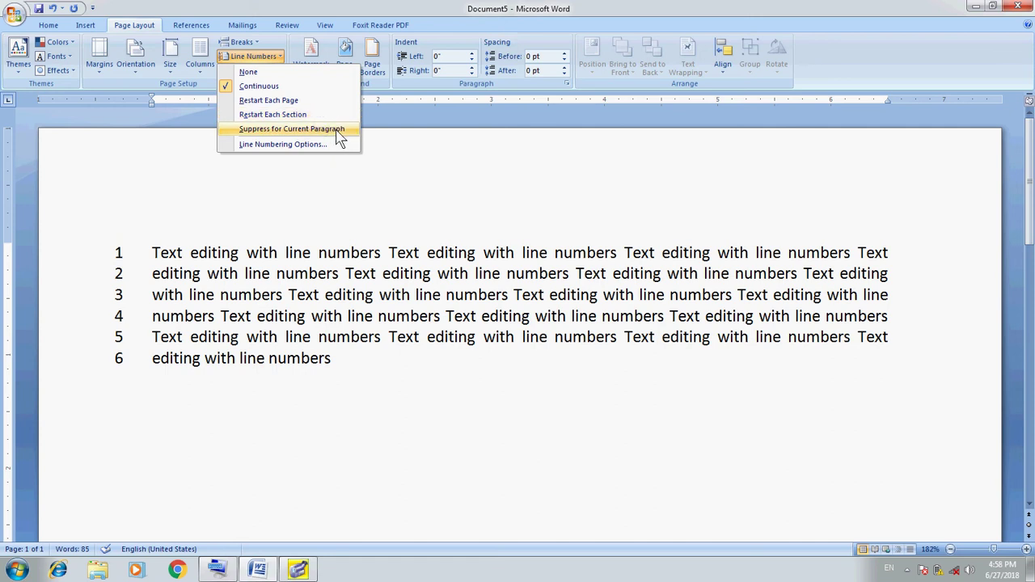
# - Suppress numbering on the first paragraph and paste a copy below, with only the copy's lines numbered 1–6
pyautogui.click(340, 139)
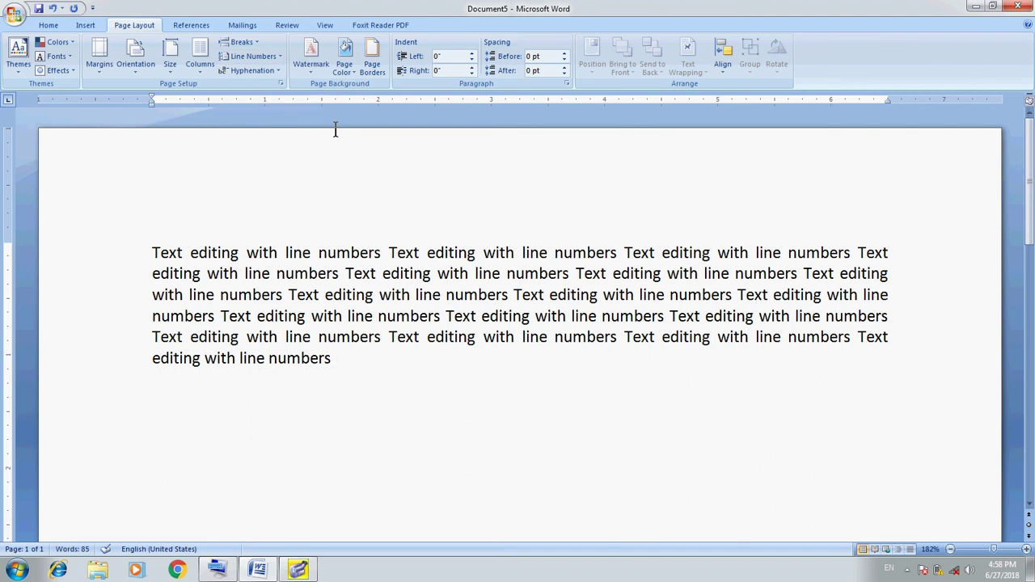
pyautogui.hotkey('ctrl', 'a')
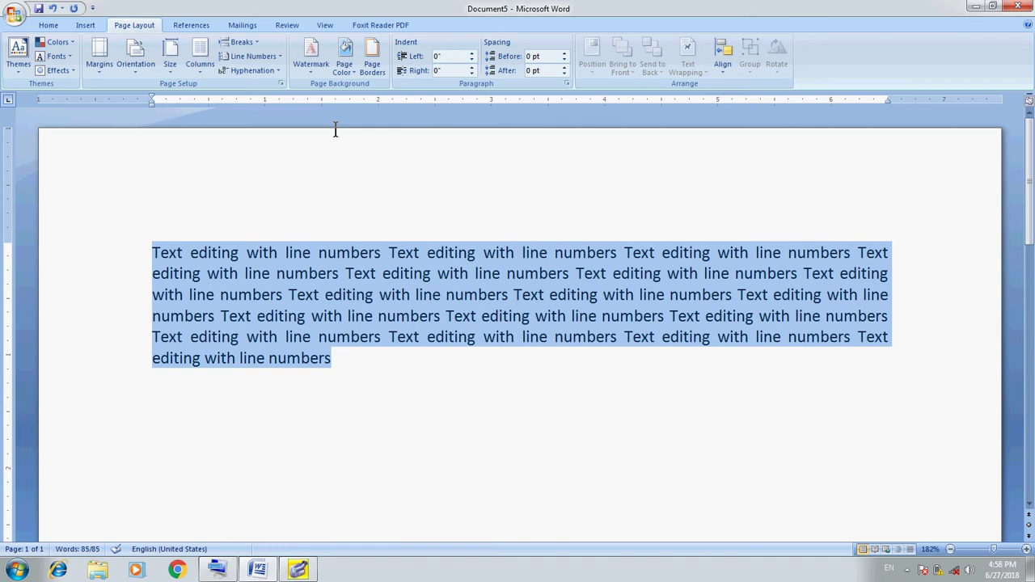
pyautogui.press('Right')
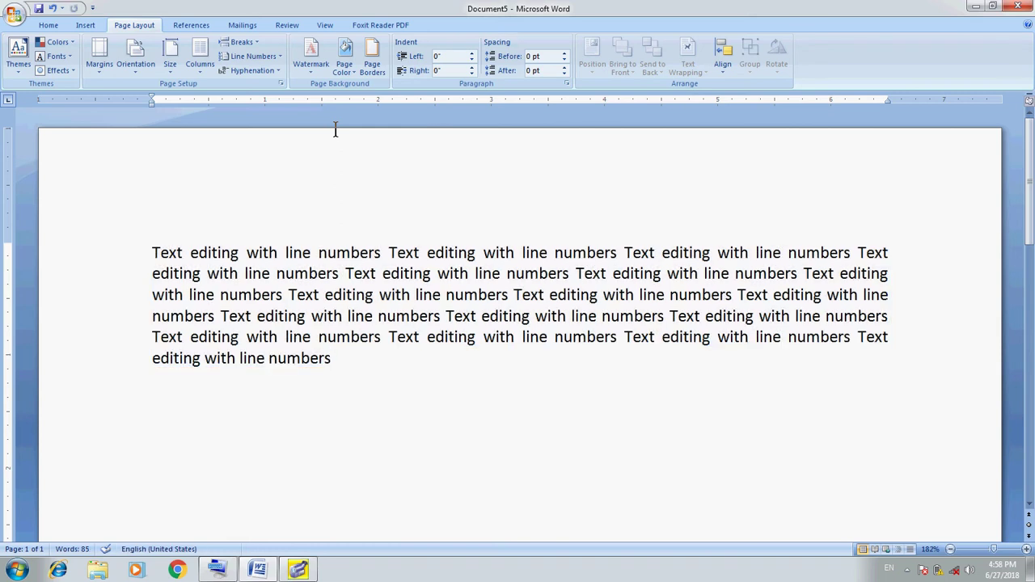
pyautogui.press('Return')
pyautogui.press('Return')
pyautogui.write('Text editing with line numbers Text editing with line numbers Text editing with line numbers Text editing with line numbers Text editing with line numbers Text editing with line numbers Text editing with line numbers Text editing with line numbers Text editing with line numbers Text editing with line numbers Text editing with line numbers Text editing with line numbers Text editing with line numbers Text editing with line numbers Text editing with line numbers Text editing with line numbers Text editing with line numbers')
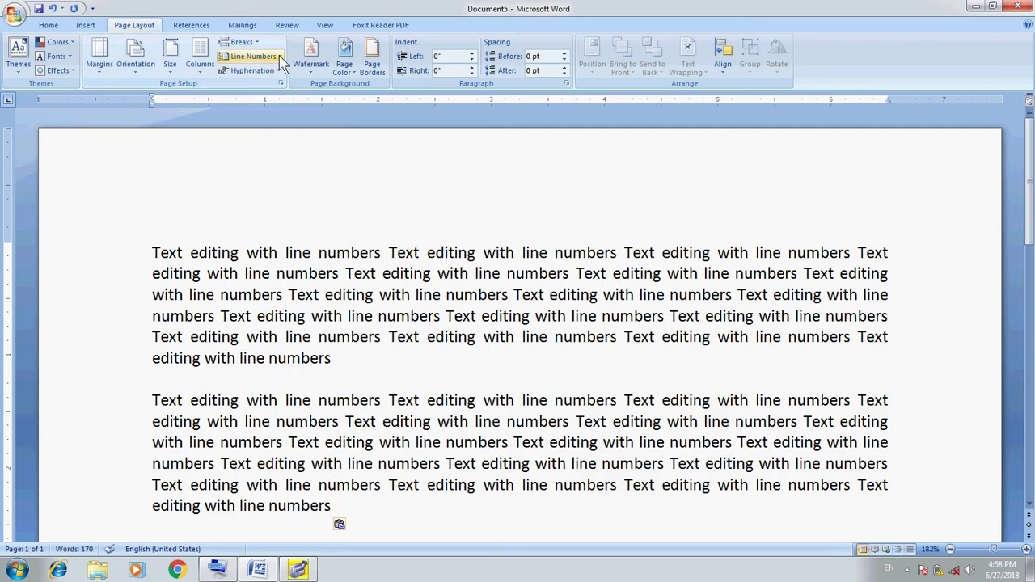
pyautogui.click(280, 58)
pyautogui.click(307, 131)
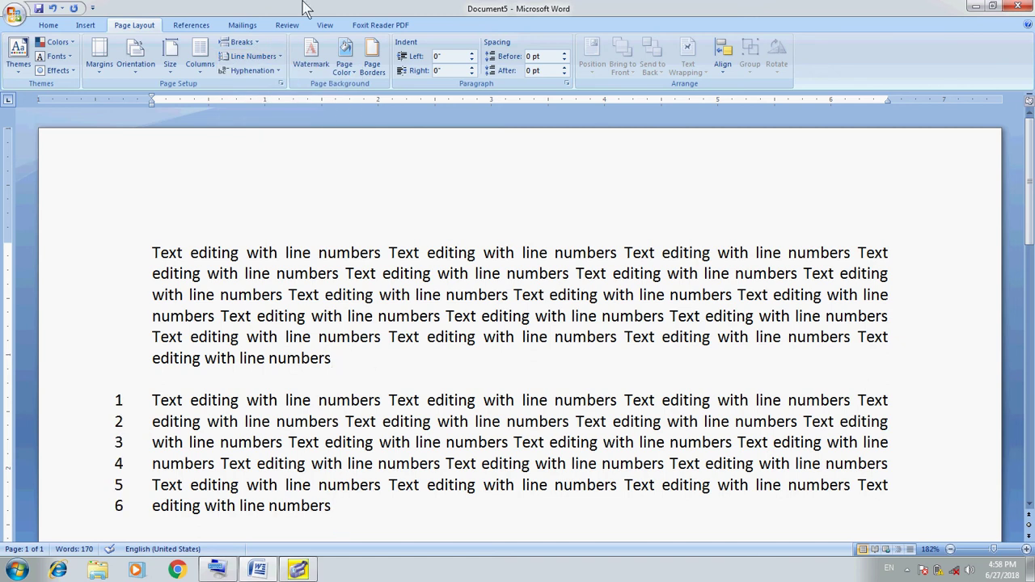
# - Review the Line Numbering Options in Page Setup and cancel without changes
pyautogui.click(279, 62)
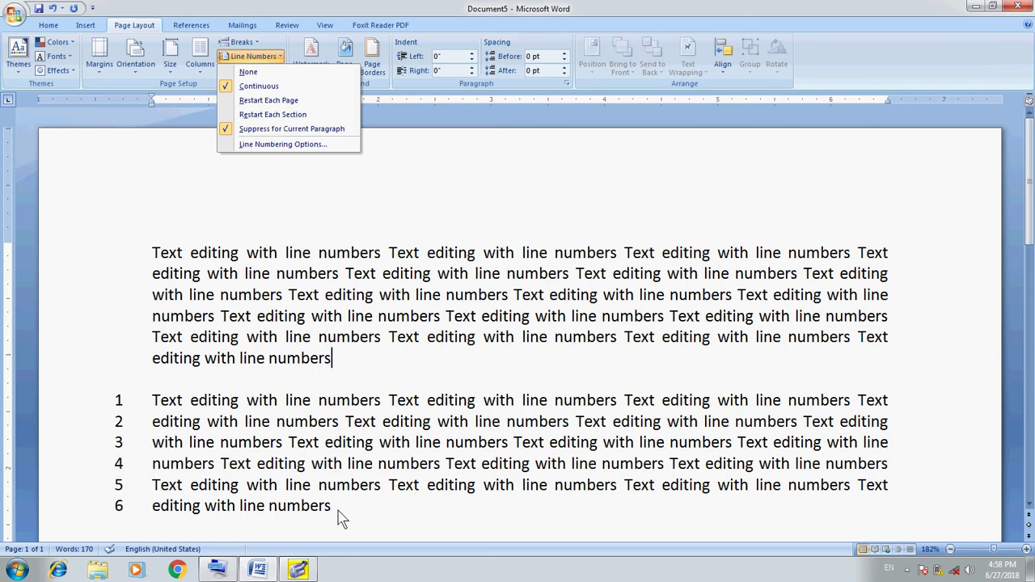
pyautogui.click(314, 144)
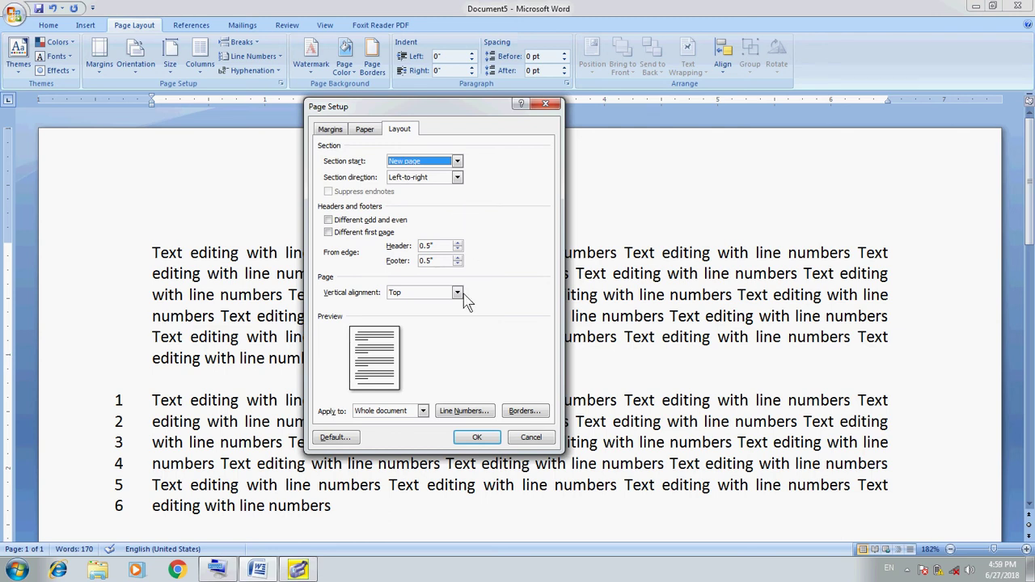
pyautogui.click(365, 129)
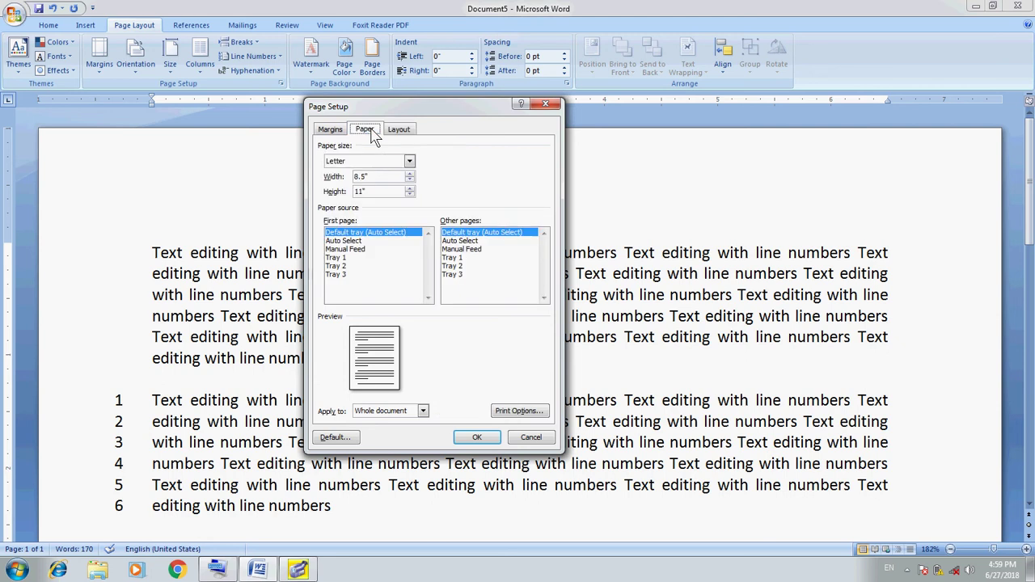
pyautogui.click(331, 131)
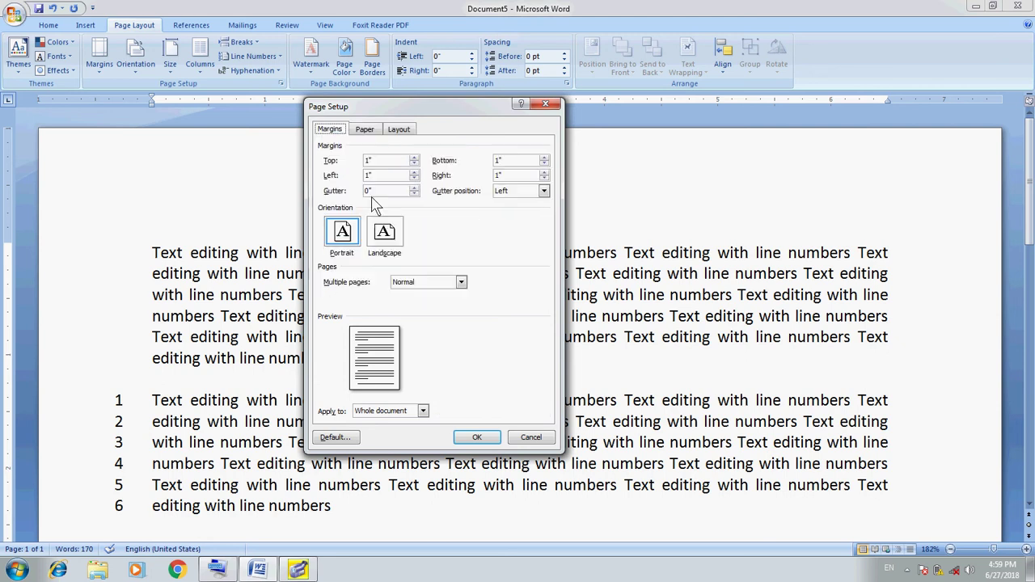
pyautogui.click(530, 437)
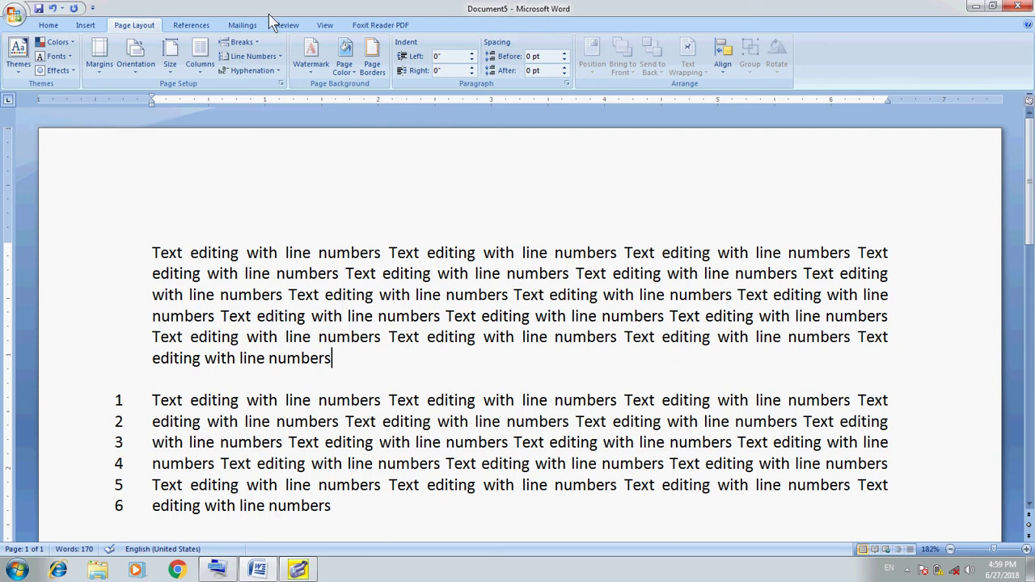
# - Set Line Numbers to None so neither paragraph shows numbers
pyautogui.click(256, 56)
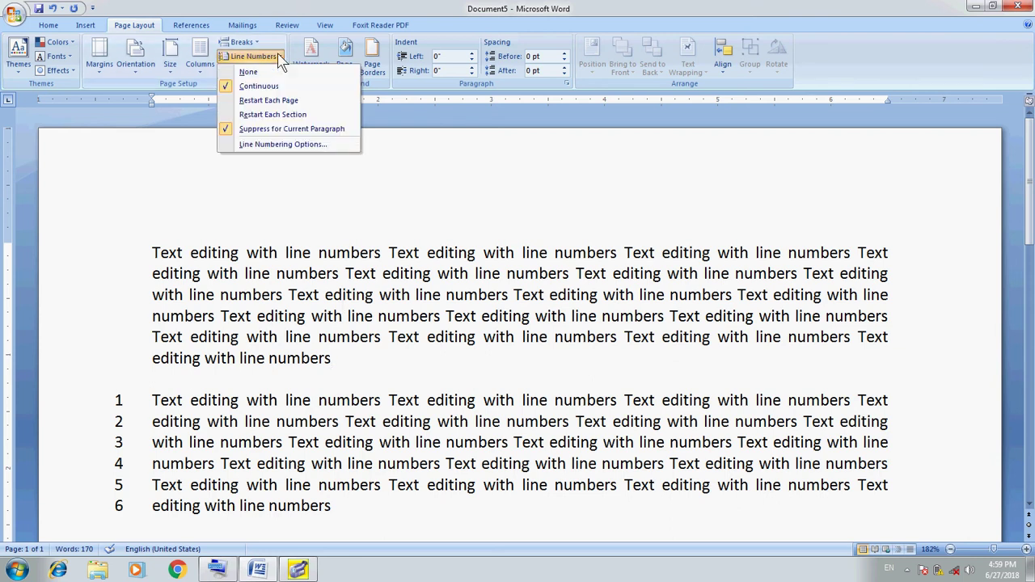
pyautogui.click(267, 101)
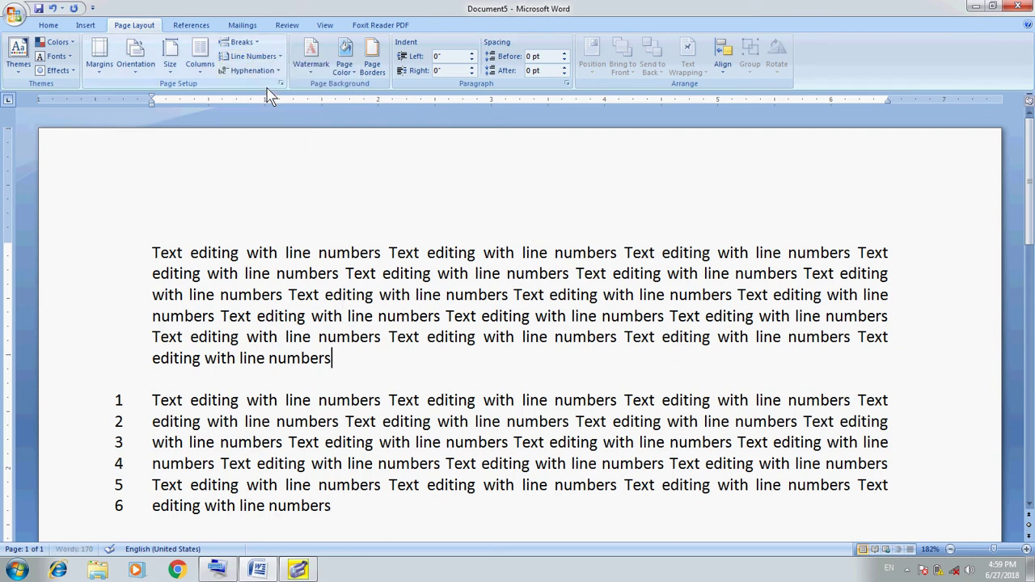
pyautogui.click(275, 56)
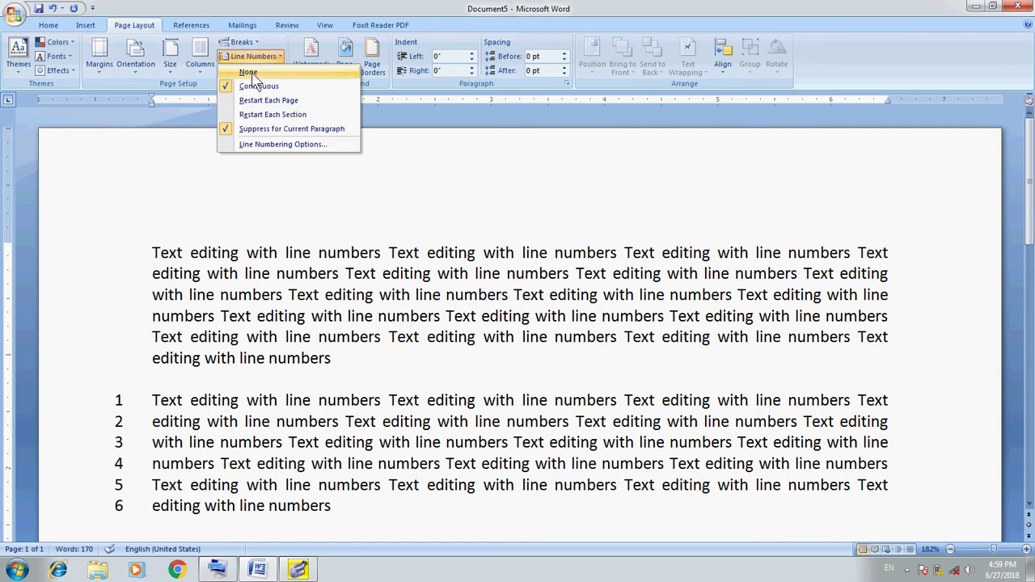
pyautogui.click(252, 72)
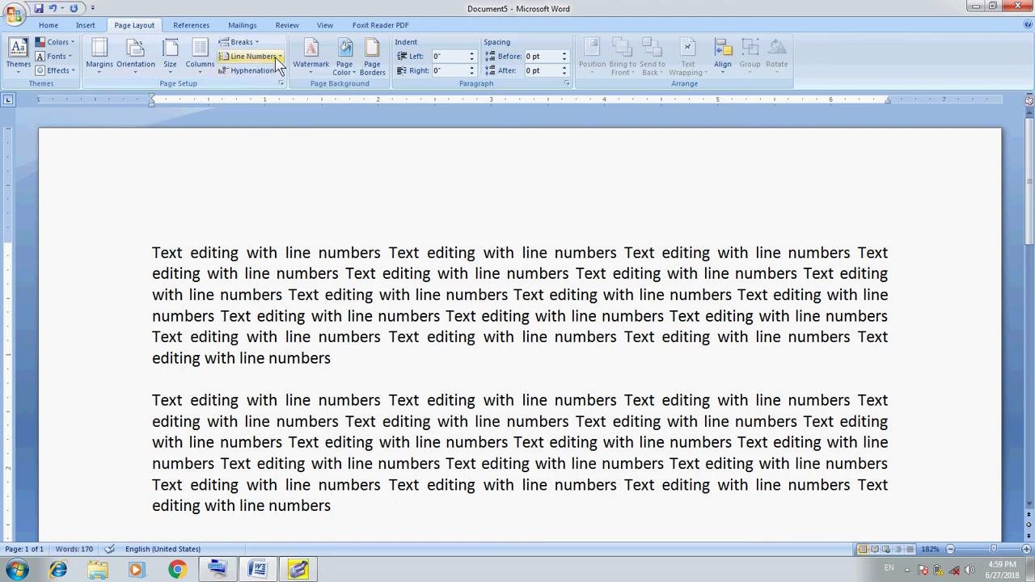
pyautogui.click(273, 57)
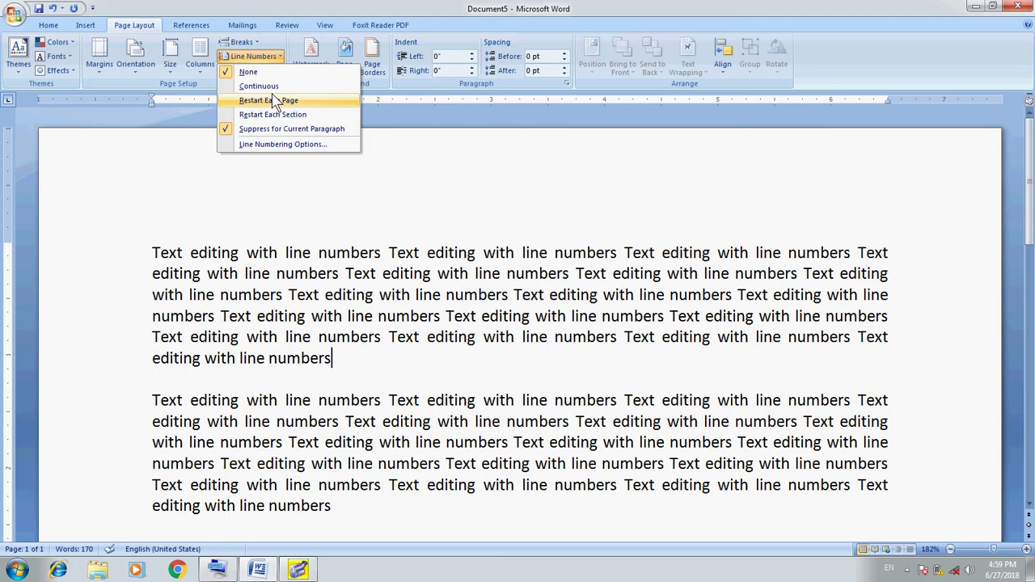
pyautogui.click(289, 130)
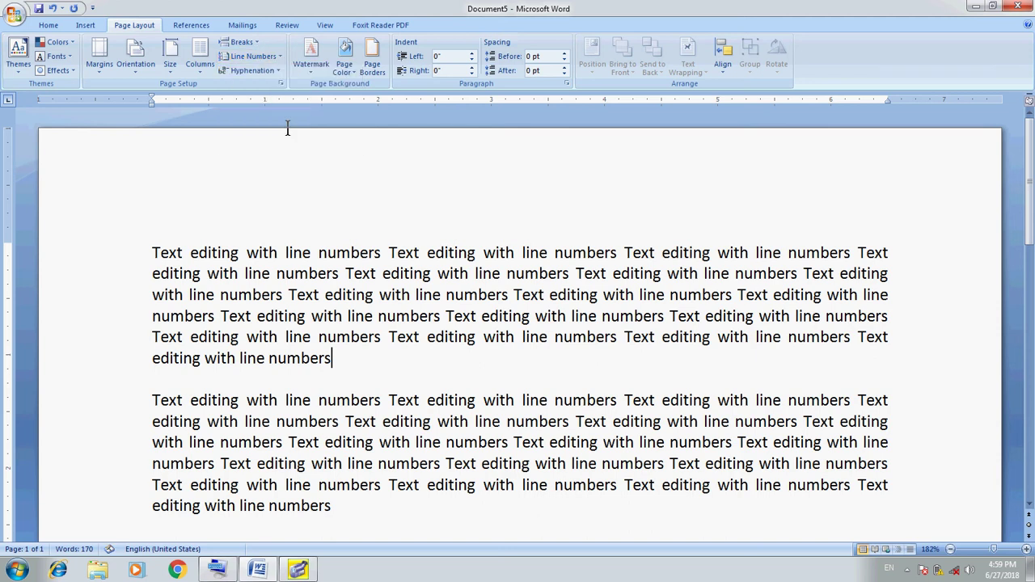
# - Leave hyphenation at None and add an empty line after the second paragraph
pyautogui.click(278, 73)
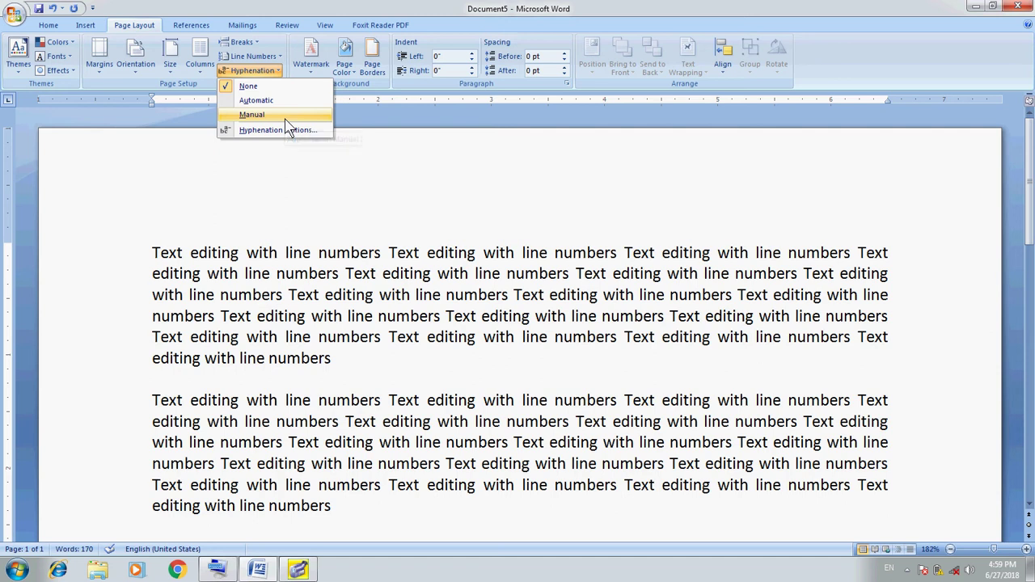
pyautogui.click(471, 8)
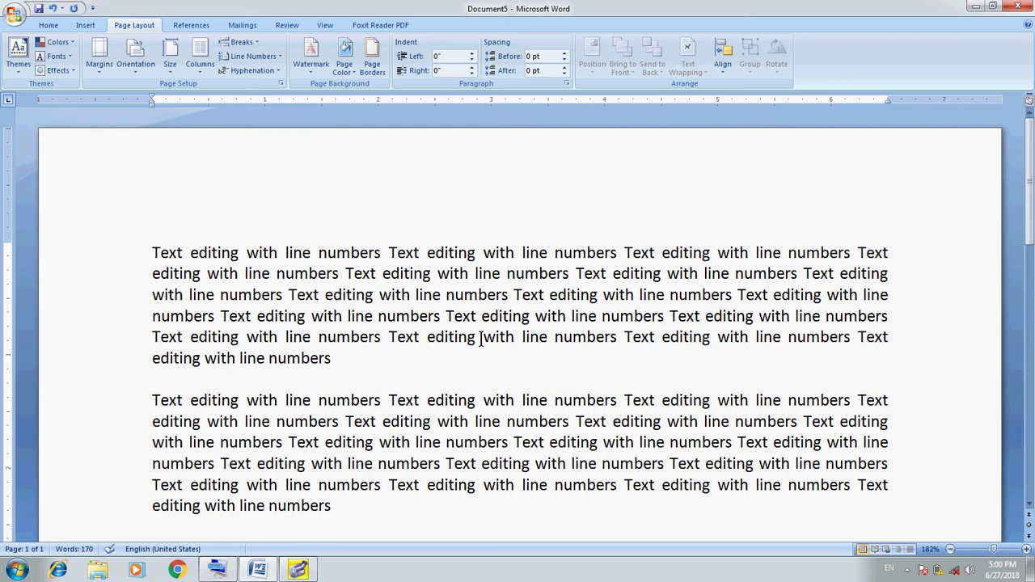
pyautogui.hotkey('ctrl', 'Home')
pyautogui.hotkey('ctrl', 'Down')
pyautogui.hotkey('ctrl', 'Down')
pyautogui.press('Return')
pyautogui.scroll(-1, 481, 339)
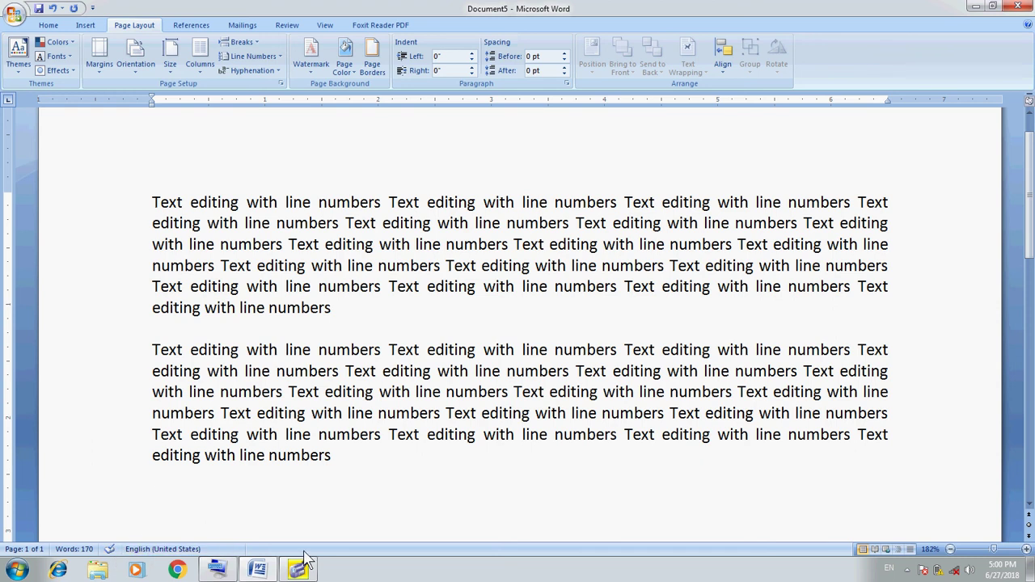
pyautogui.click(172, 549)
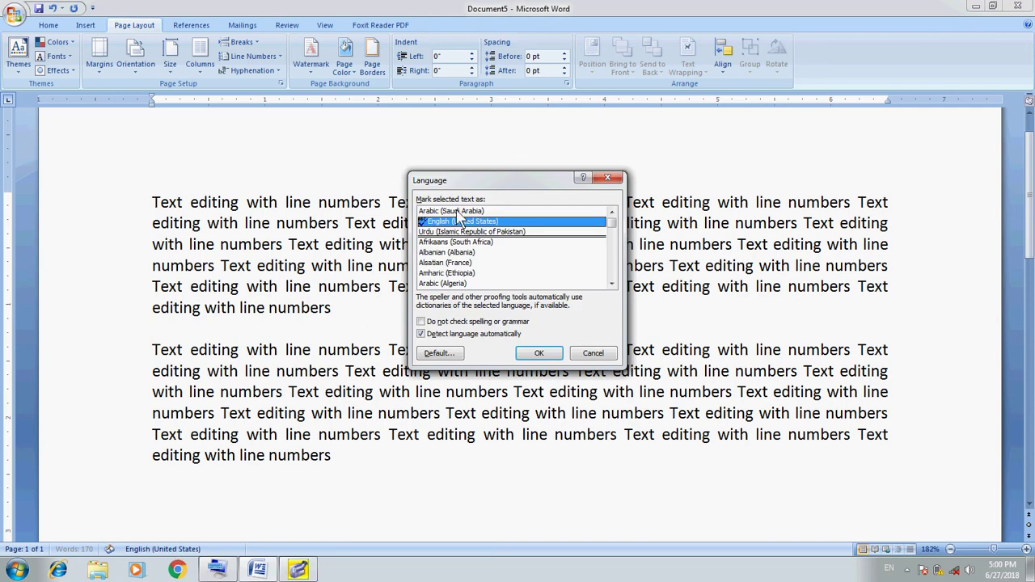
pyautogui.click(593, 354)
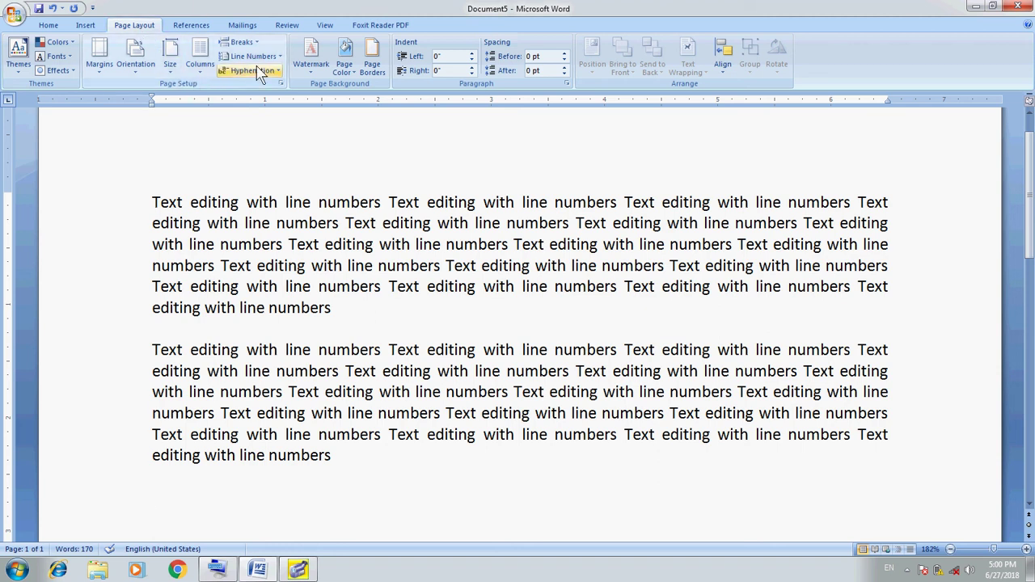
# - Open the Watermark gallery and scroll down to the Urgent designs
pyautogui.click(304, 72)
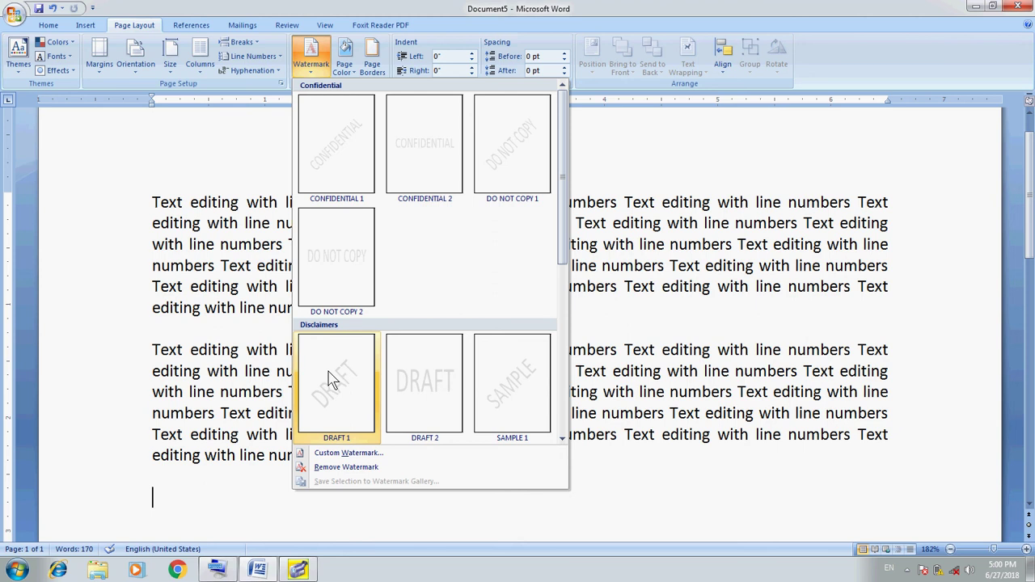
pyautogui.click(563, 441)
pyautogui.click(563, 440)
pyautogui.click(563, 441)
pyautogui.click(563, 440)
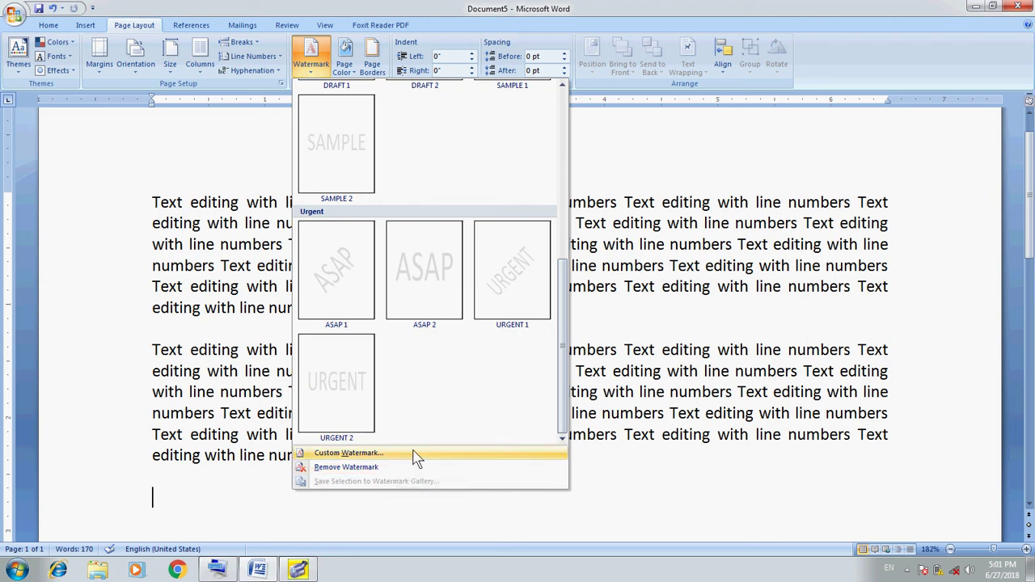
# - Open the Printed Watermark dialog and move it aside
pyautogui.click(415, 455)
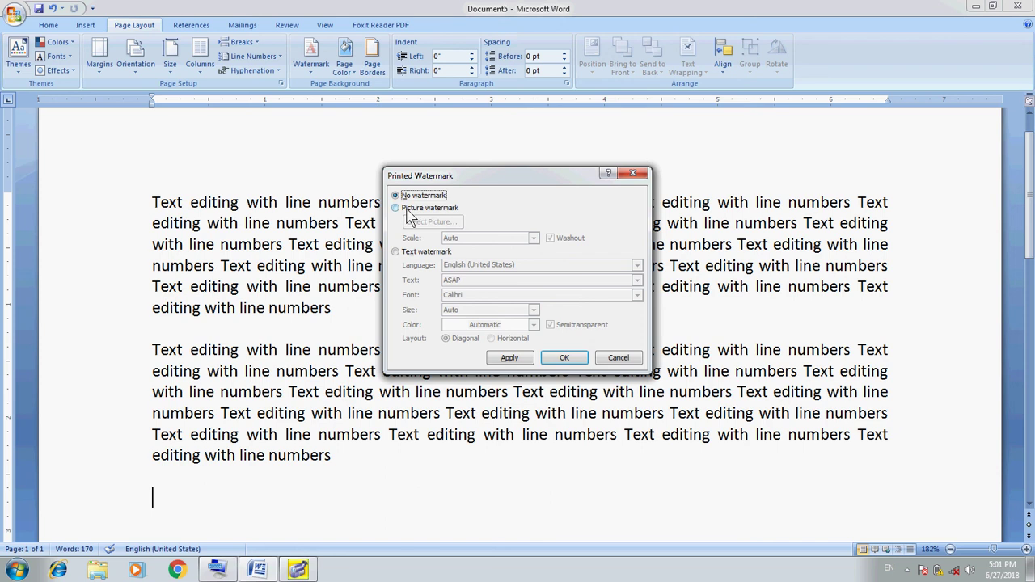
pyautogui.click(299, 570)
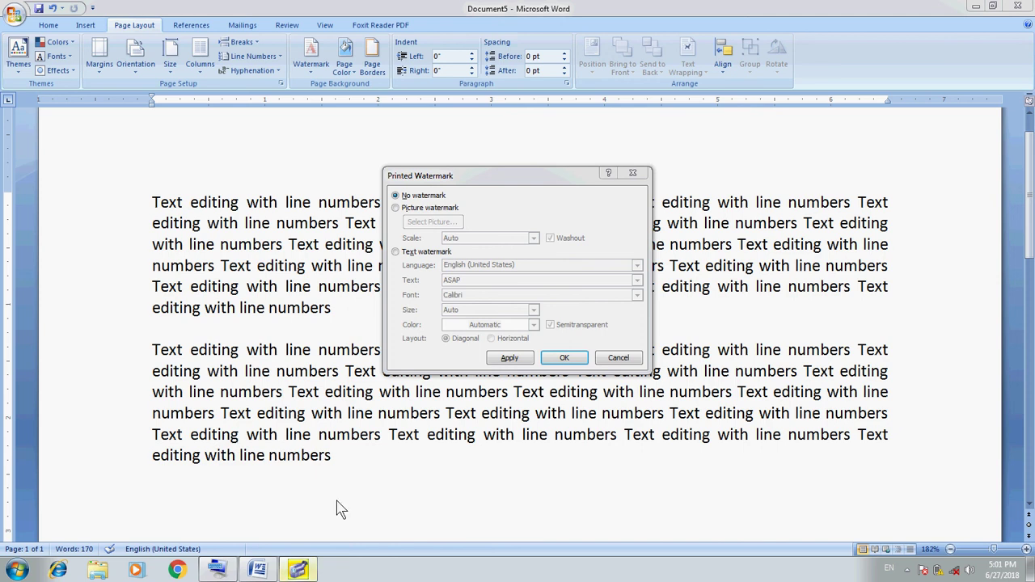
pyautogui.click(906, 570)
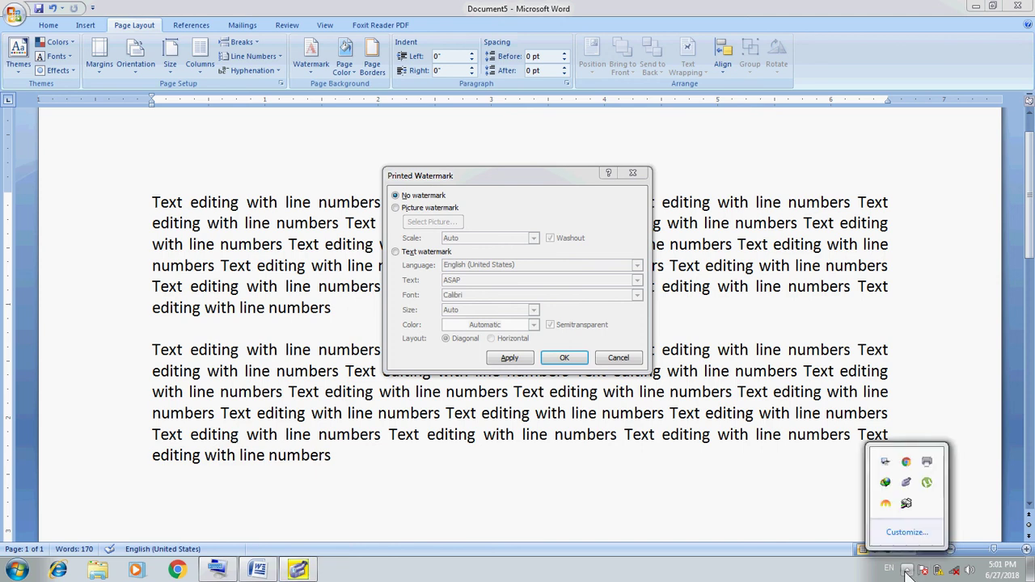
pyautogui.click(907, 483)
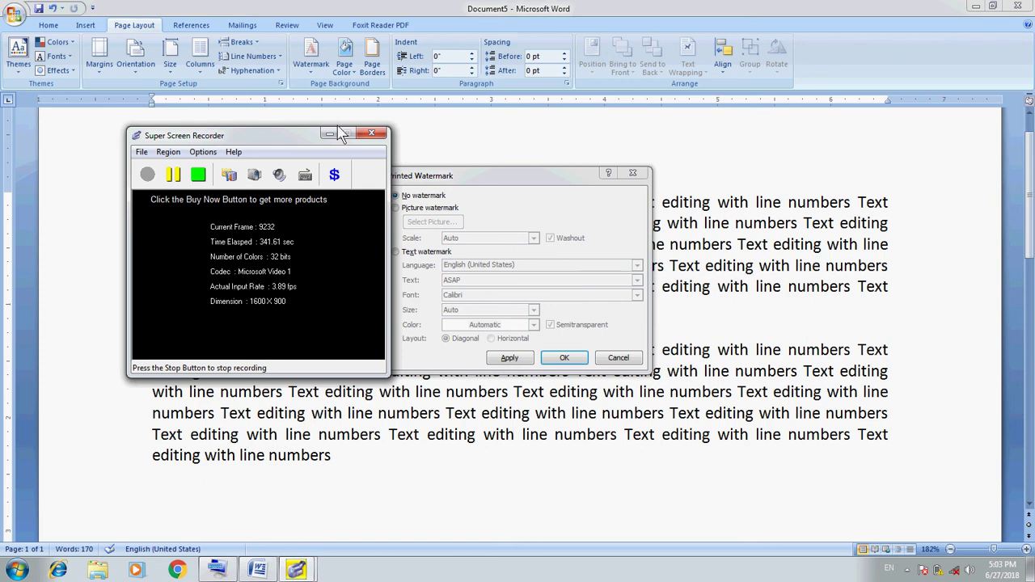
pyautogui.click(329, 134)
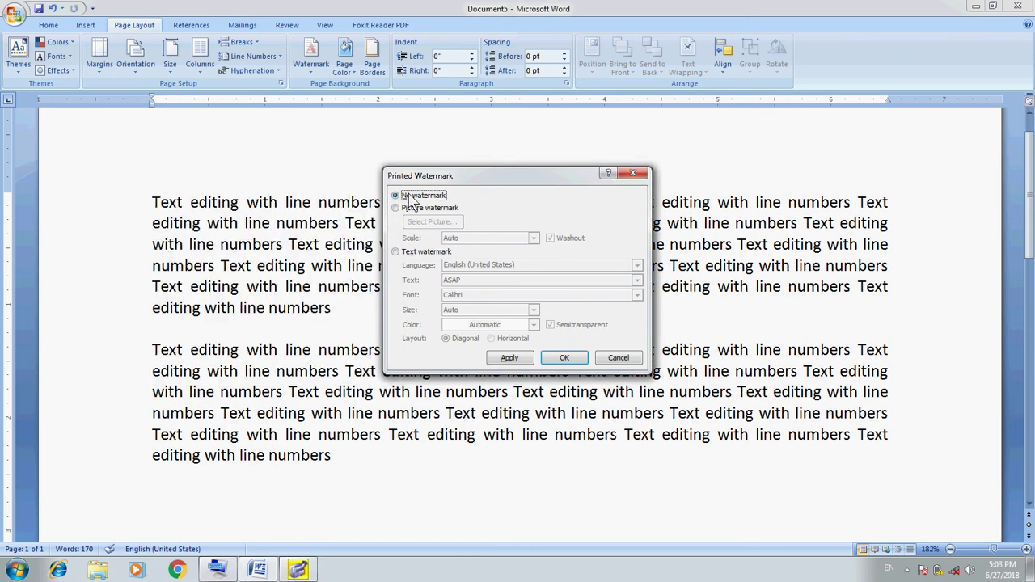
pyautogui.moveTo(481, 180); pyautogui.dragTo(437, 170)
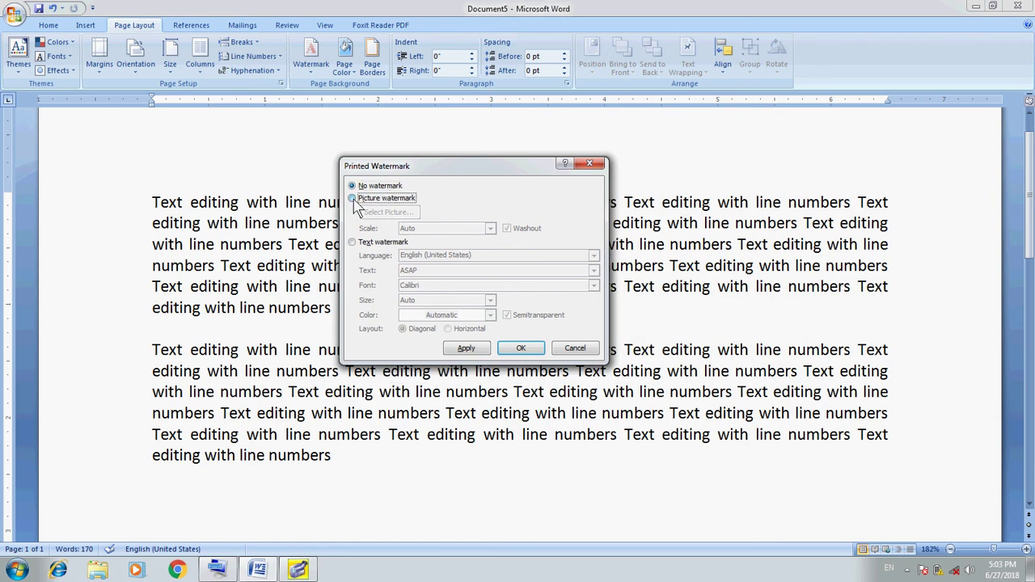
# - Apply the Chrysanthemum photo as the picture watermark
pyautogui.click(353, 199)
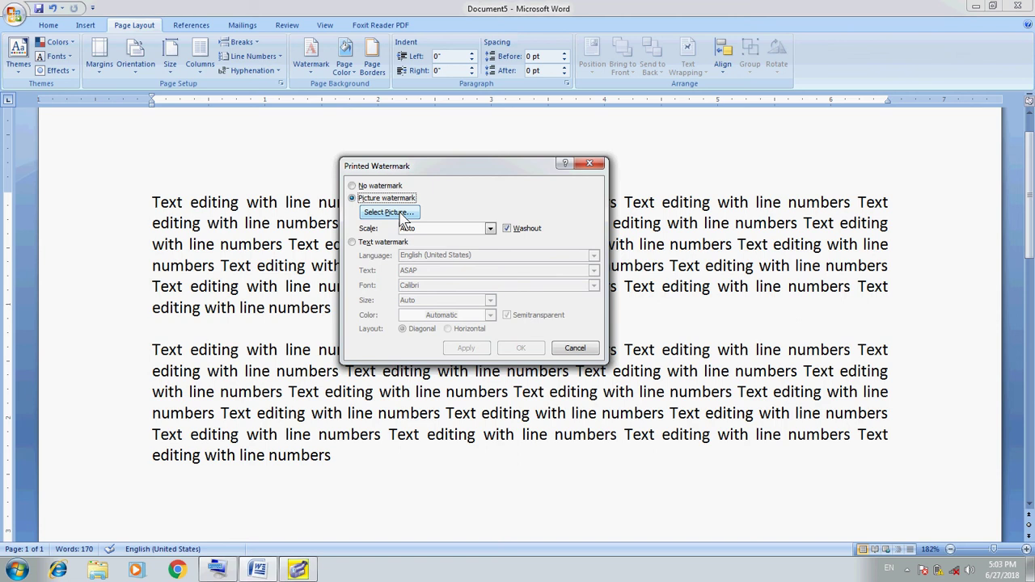
pyautogui.click(396, 213)
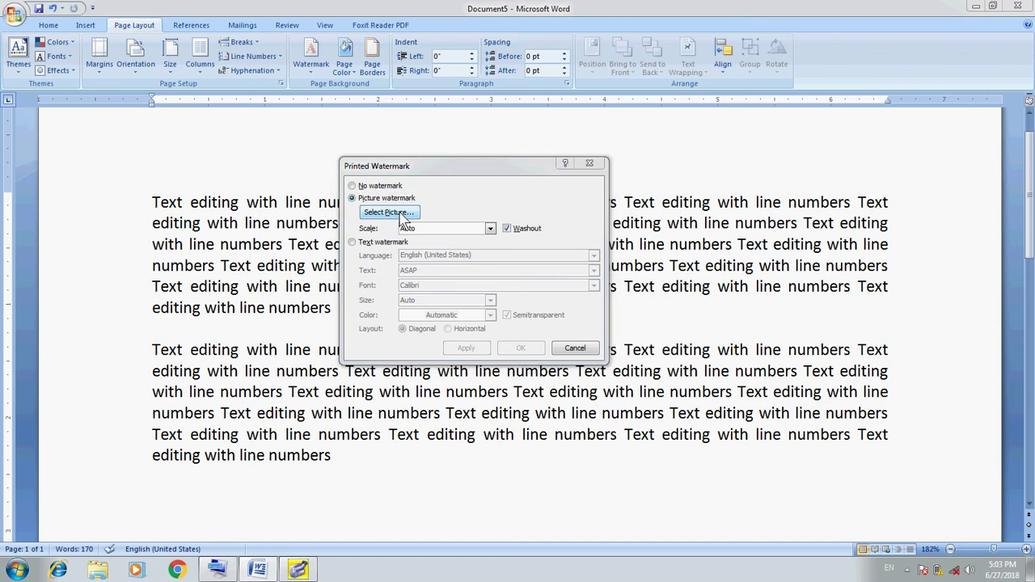
pyautogui.click(500, 317)
pyautogui.doubleClick(502, 323)
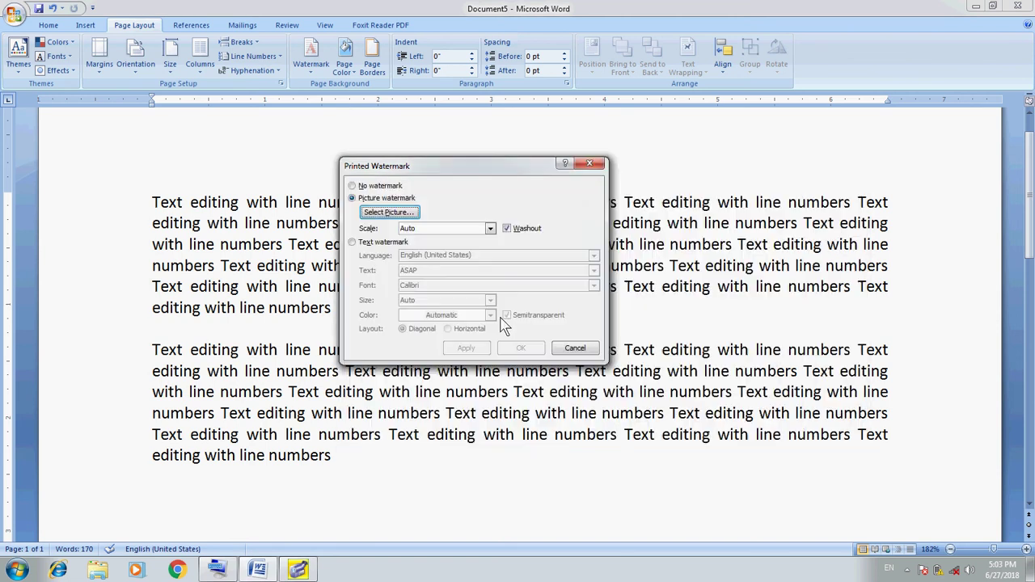
pyautogui.click(520, 350)
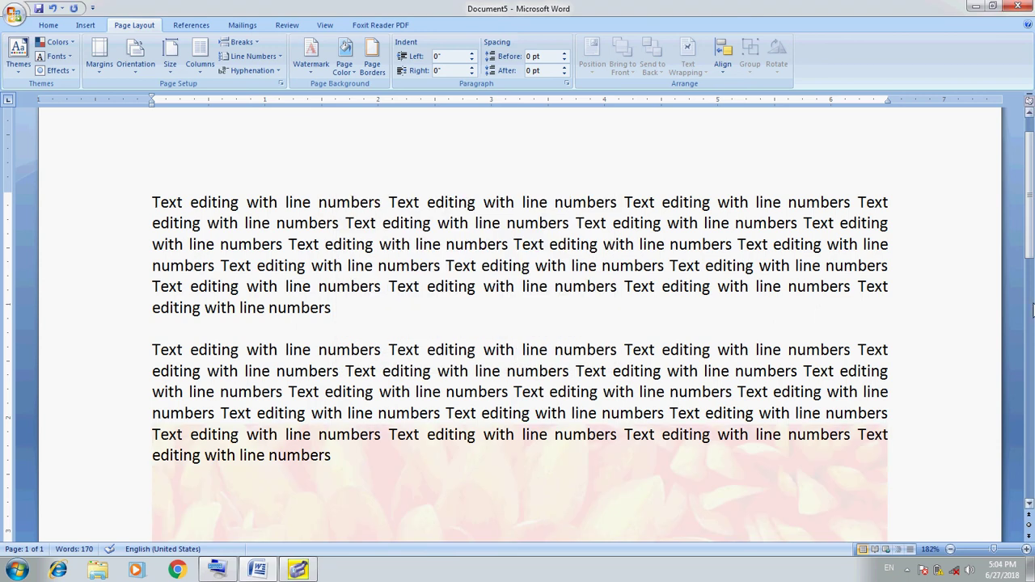
# - Scroll back up and undo the stray insertion point placed in the page
pyautogui.moveTo(1029, 223); pyautogui.dragTo(1017, 380)
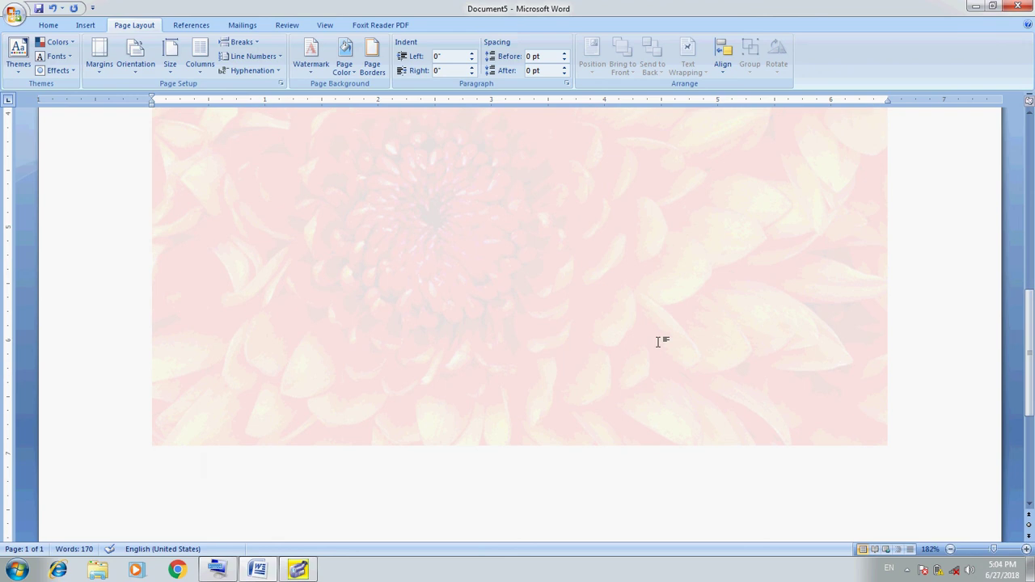
pyautogui.scroll(3, 657, 341)
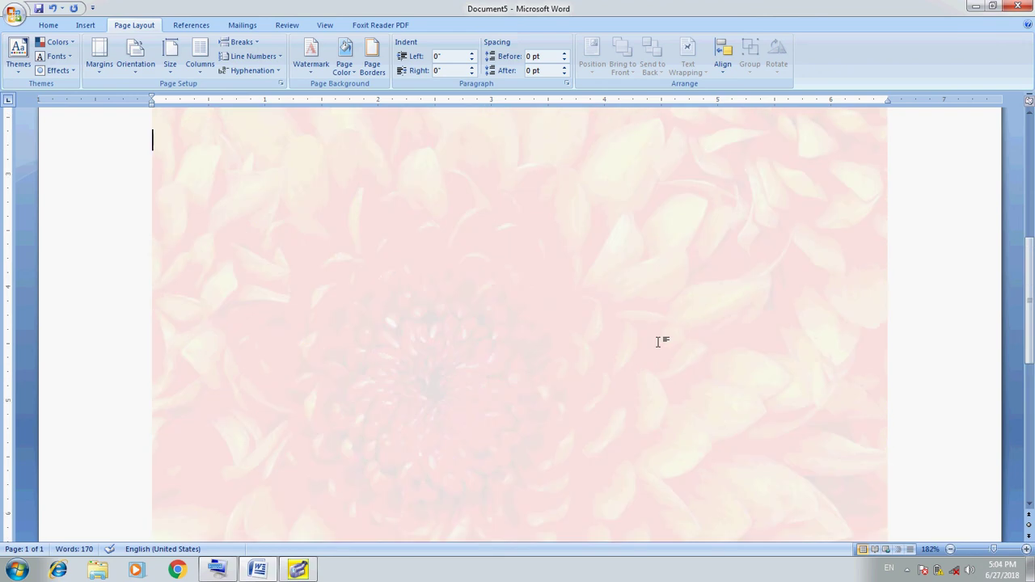
pyautogui.doubleClick(657, 341)
pyautogui.hotkey('ctrl', 'z')
# - Reopen the Custom Watermark settings, dismissing a battery warning along the way
pyautogui.click(310, 64)
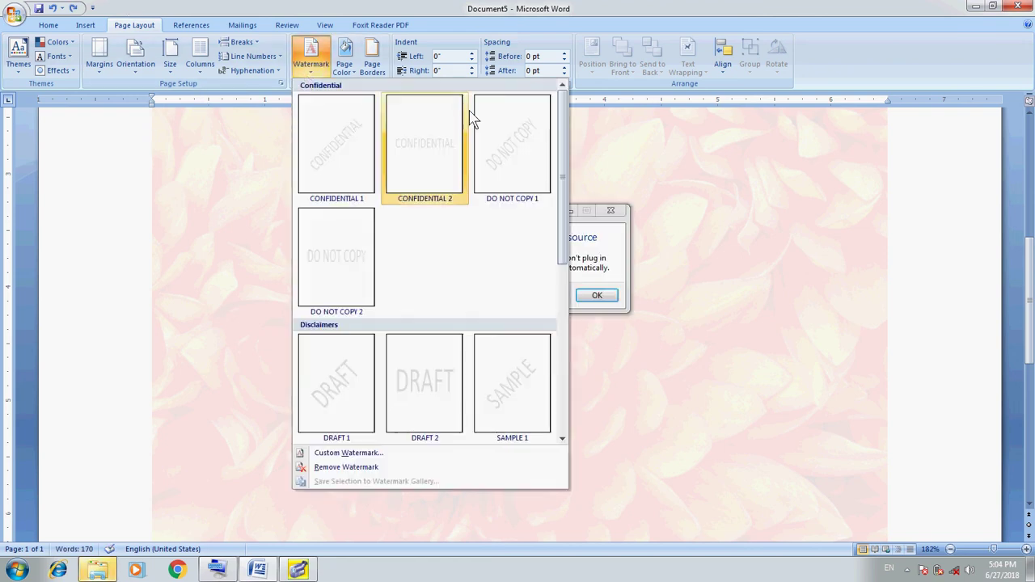
pyautogui.click(597, 295)
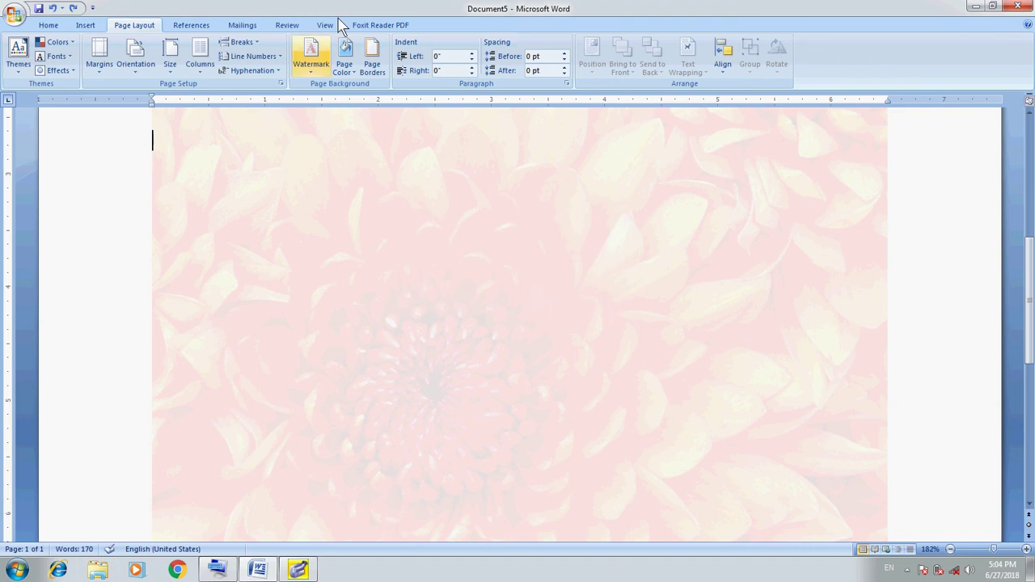
pyautogui.click(315, 71)
pyautogui.click(375, 455)
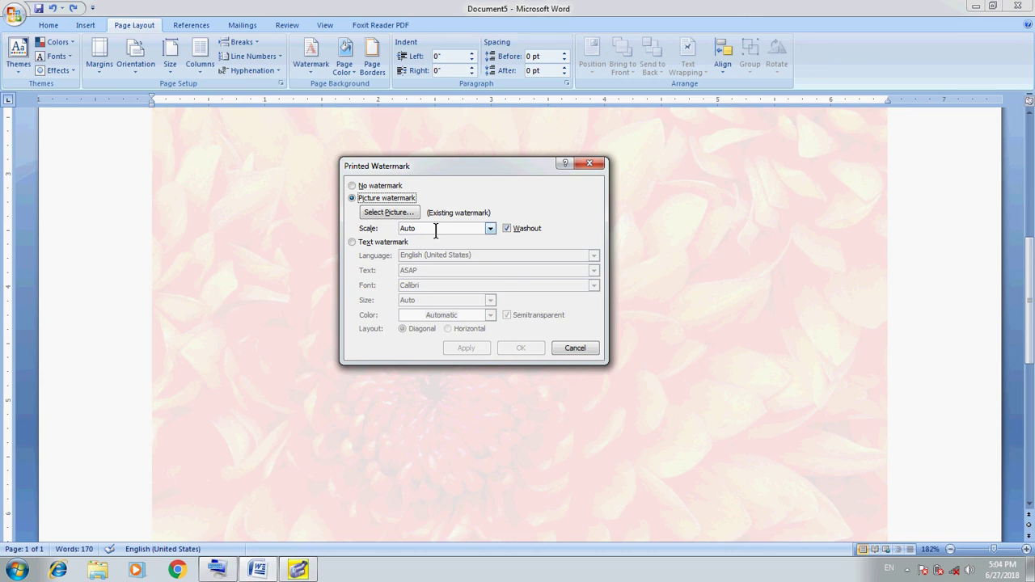
# - Apply a diagonal, semitransparent 'Water Mark' text watermark in Cambria at Auto size, replacing the picture
pyautogui.click(353, 243)
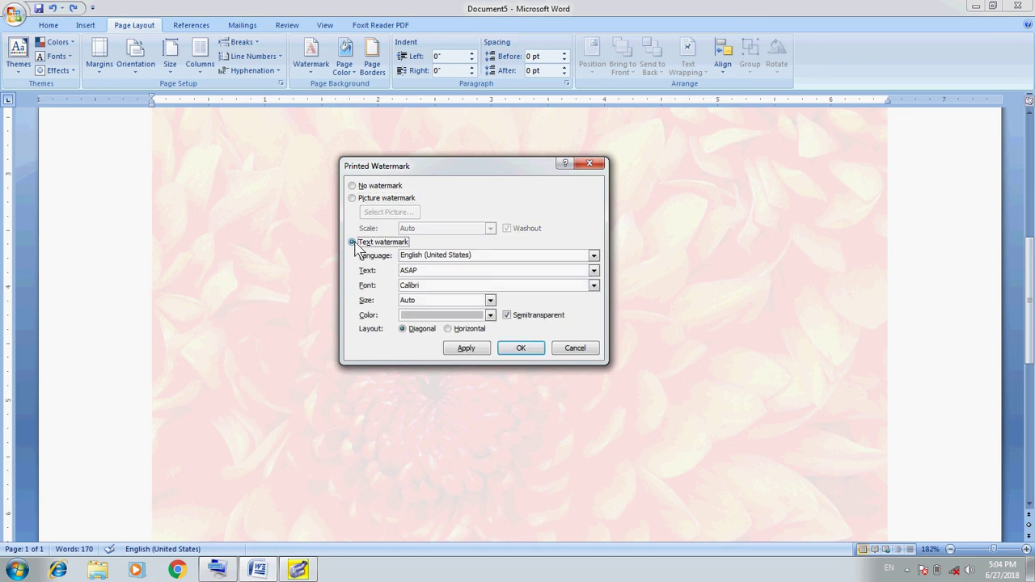
pyautogui.click(485, 269)
pyautogui.press('BackSpace')
pyautogui.press('BackSpace')
pyautogui.press('BackSpace')
pyautogui.press('BackSpace')
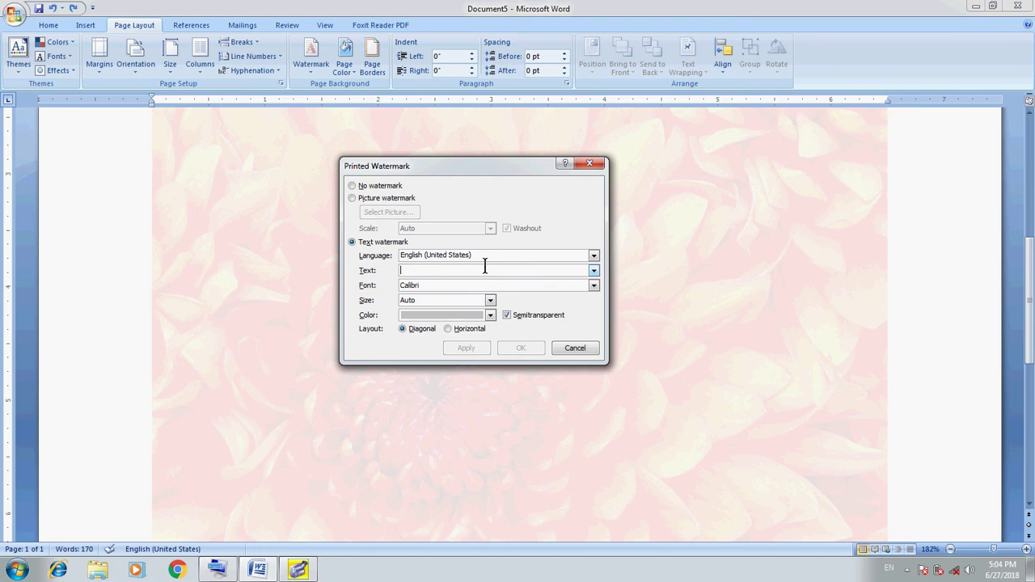
pyautogui.write('Water M')
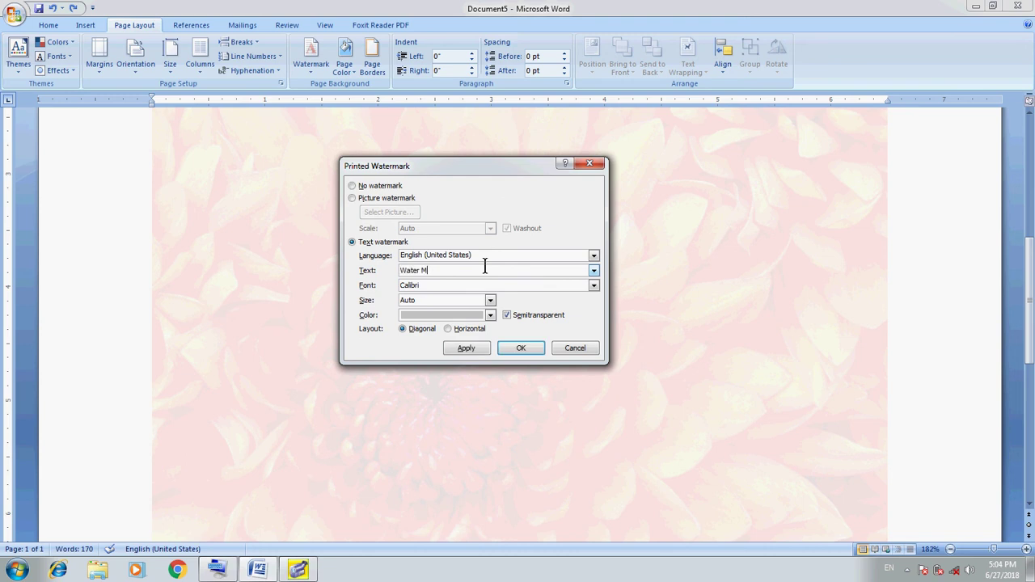
pyautogui.write('ark')
pyautogui.click(593, 287)
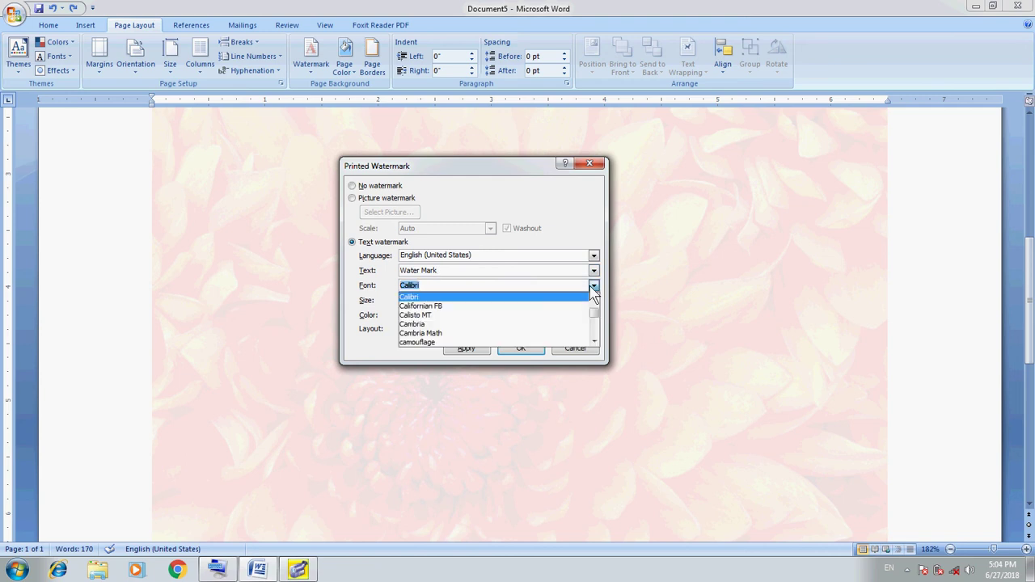
pyautogui.click(548, 325)
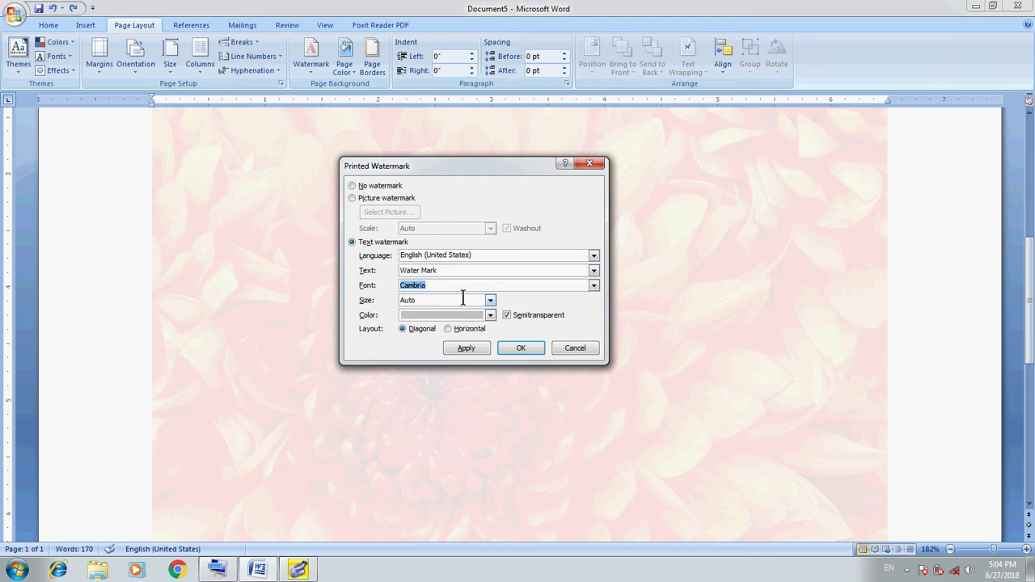
pyautogui.click(490, 300)
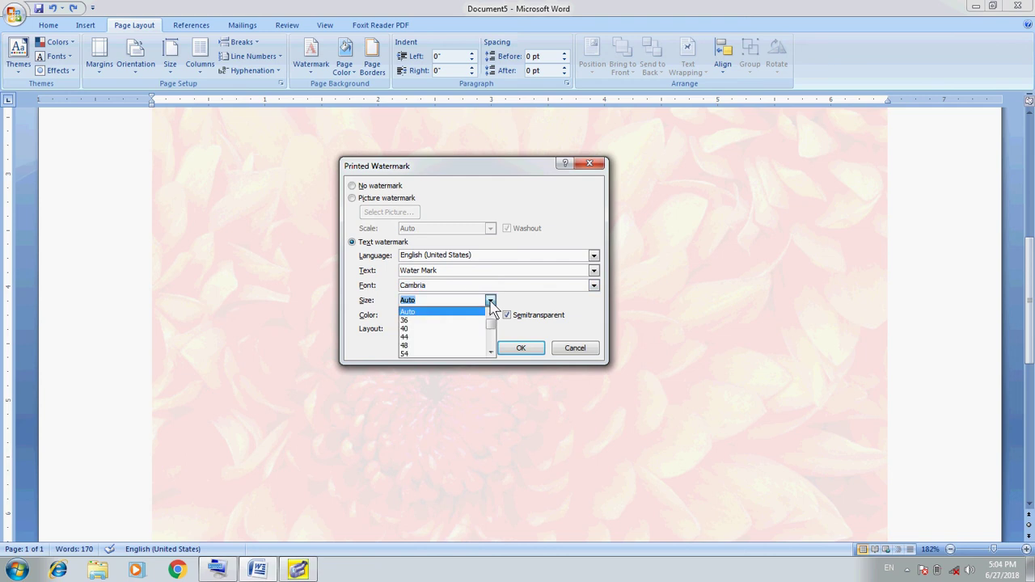
pyautogui.click(429, 312)
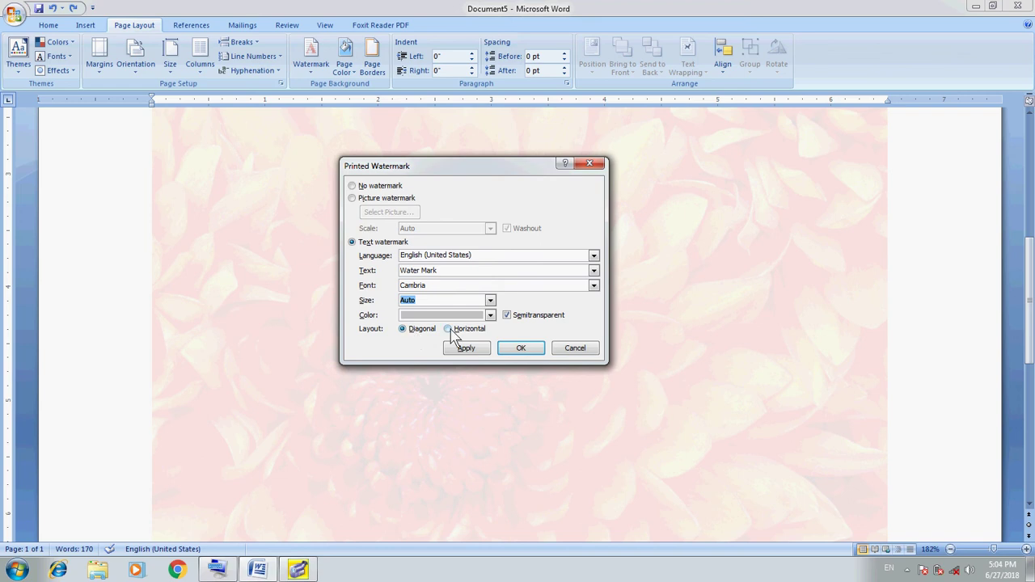
pyautogui.click(449, 329)
pyautogui.click(403, 329)
pyautogui.click(520, 348)
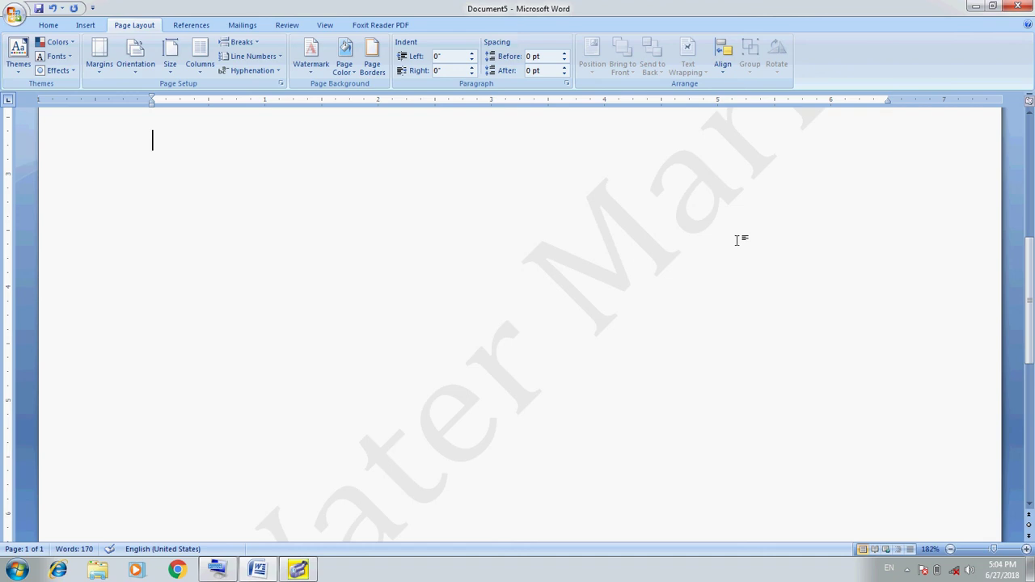
pyautogui.scroll(-12, 736, 240)
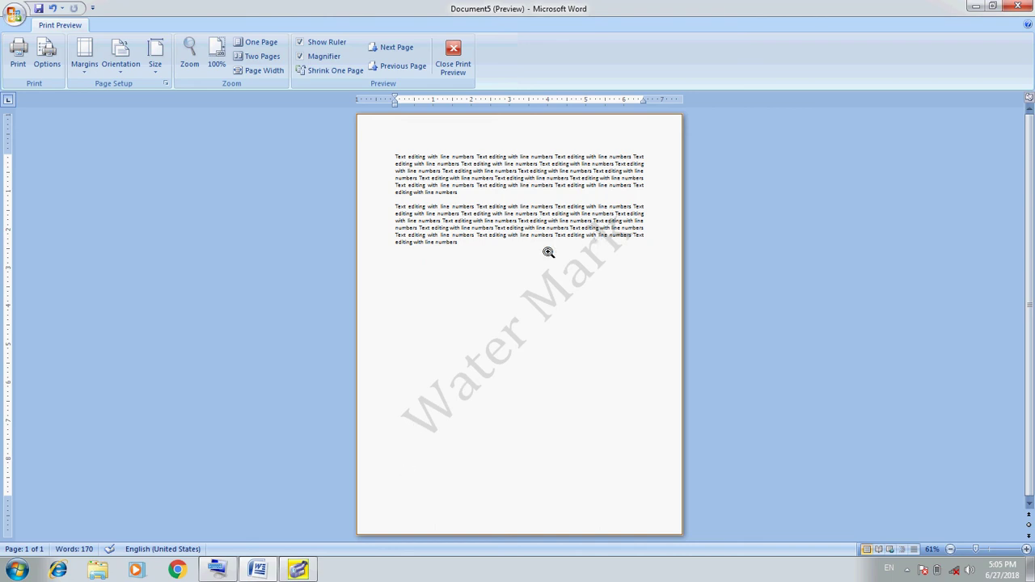
pyautogui.press('Escape')
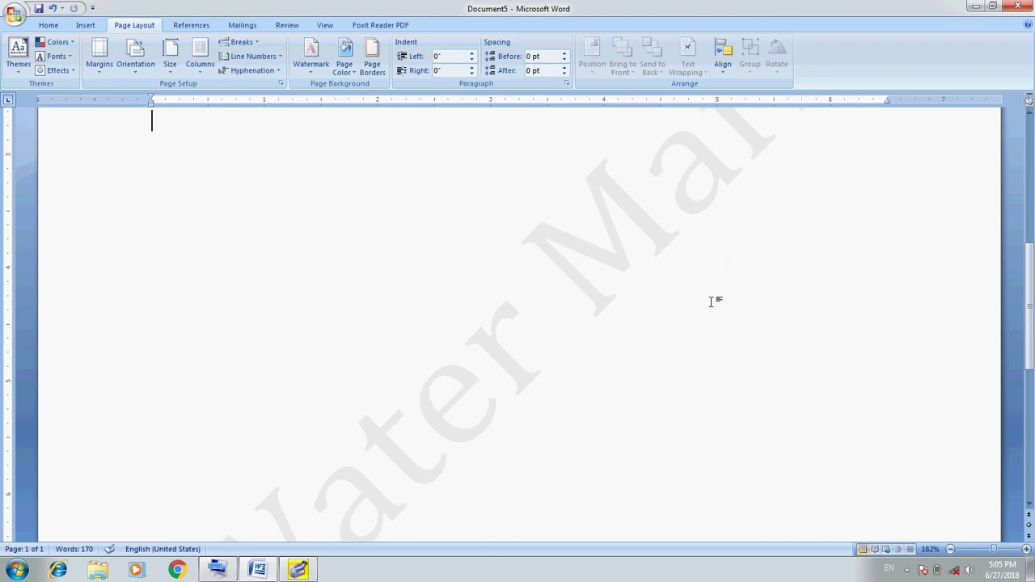
pyautogui.click(907, 569)
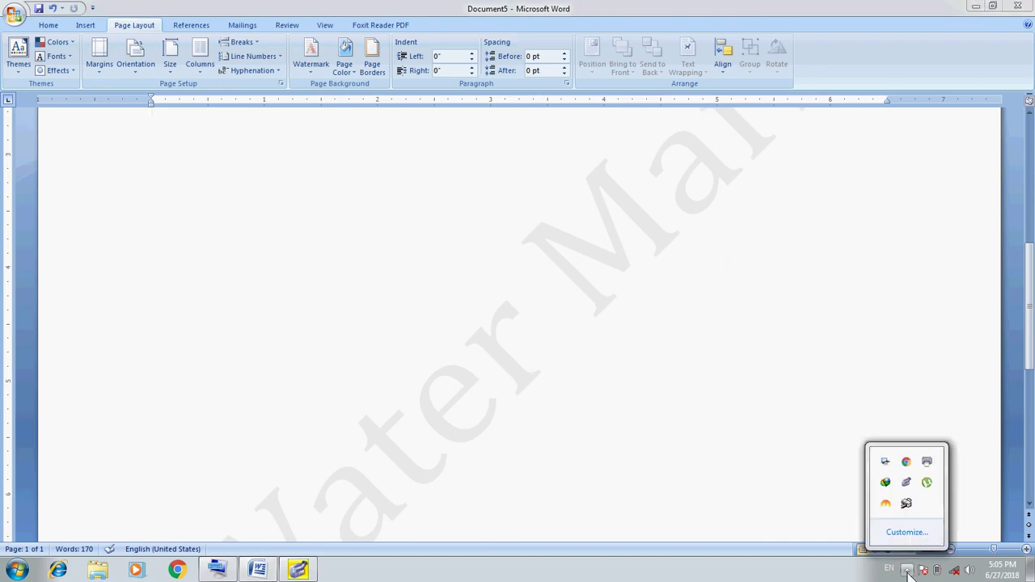
pyautogui.click(907, 483)
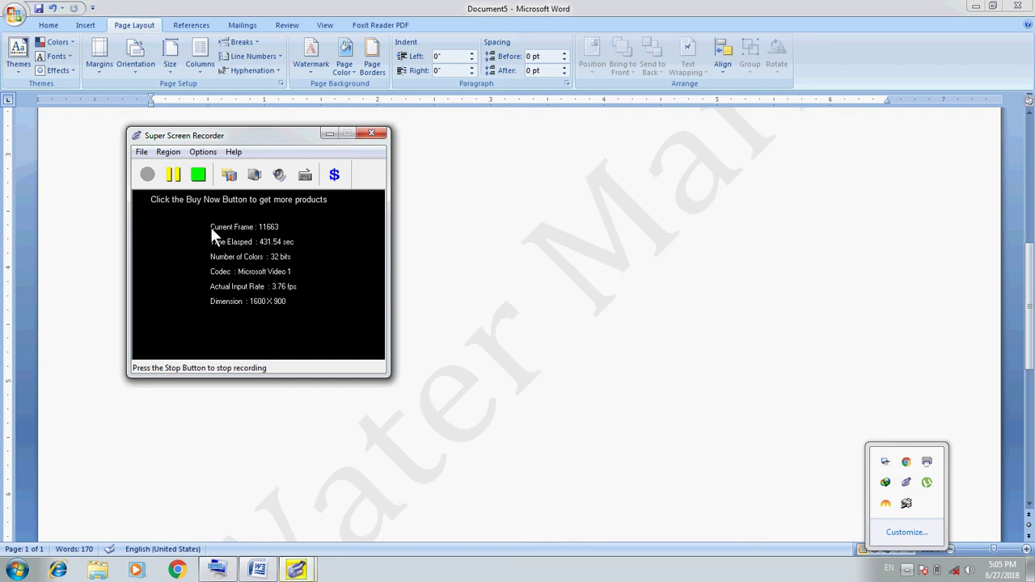